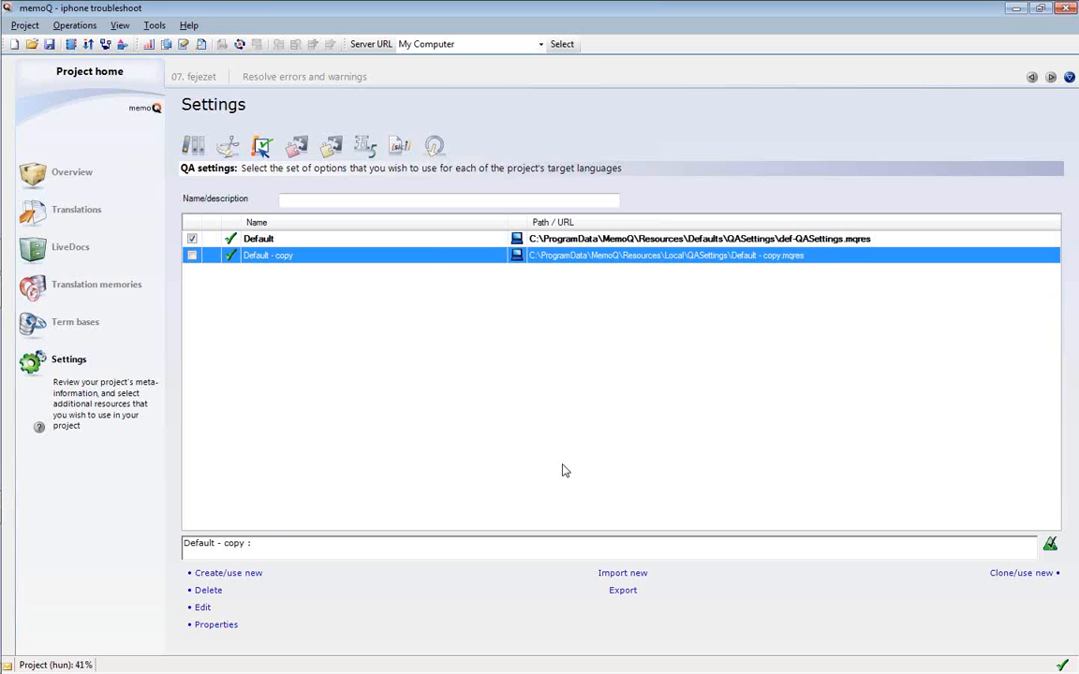
Clone the Default QA settings set under the name 'Default - copy - 1'
left_click(210, 239)
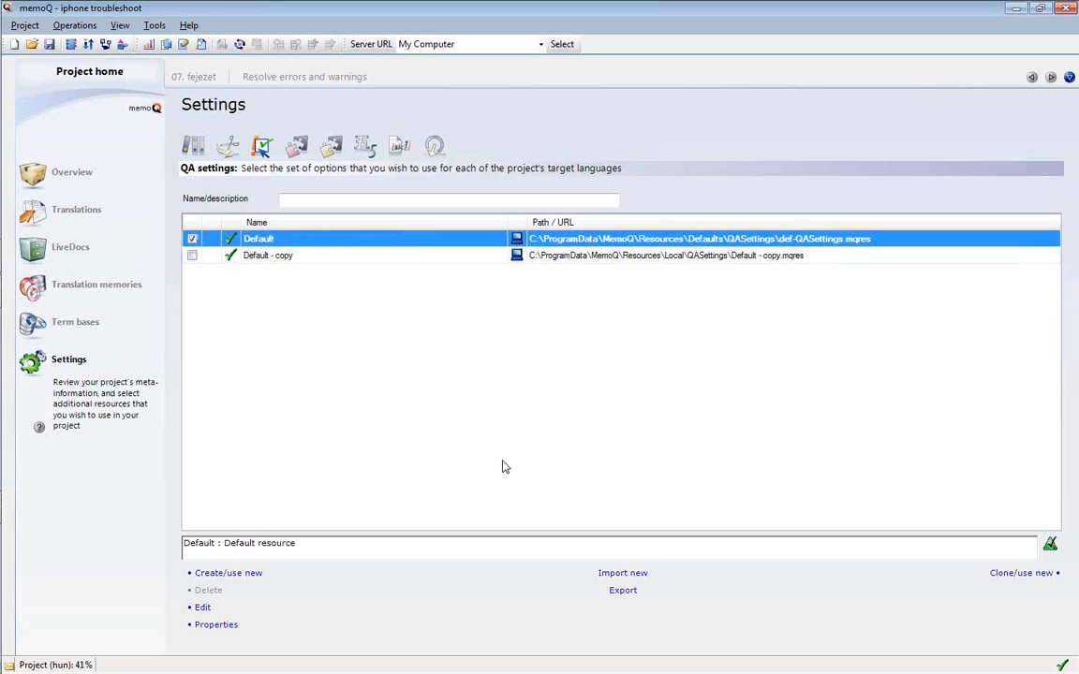
left_click(1019, 574)
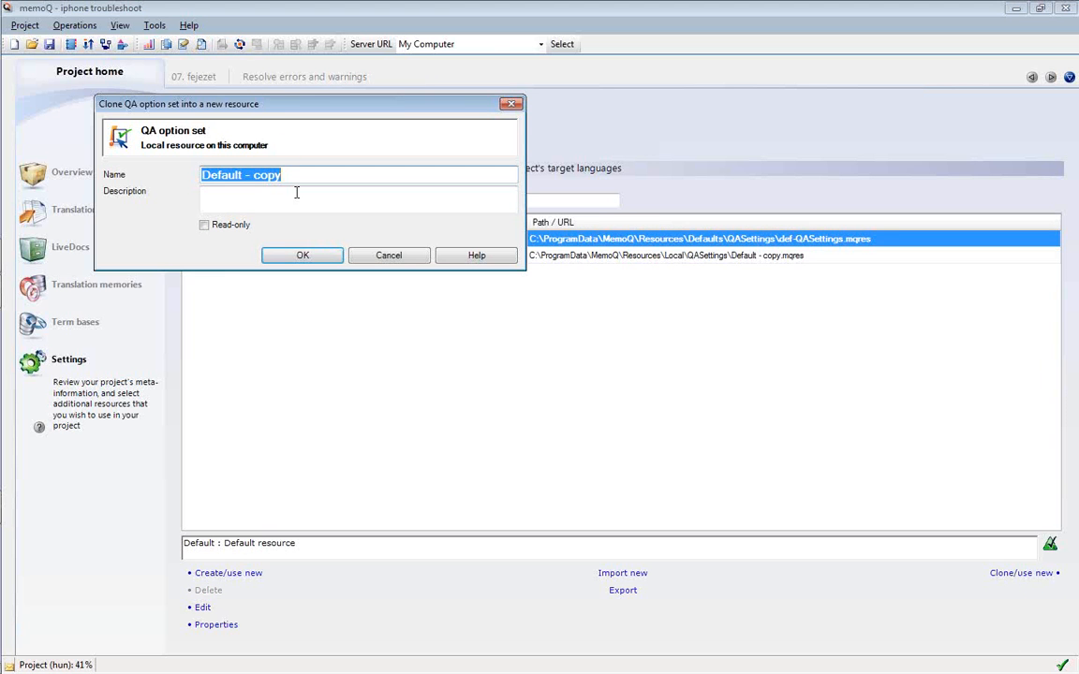
left_click_drag(287, 113, 398, 273)
key("End")
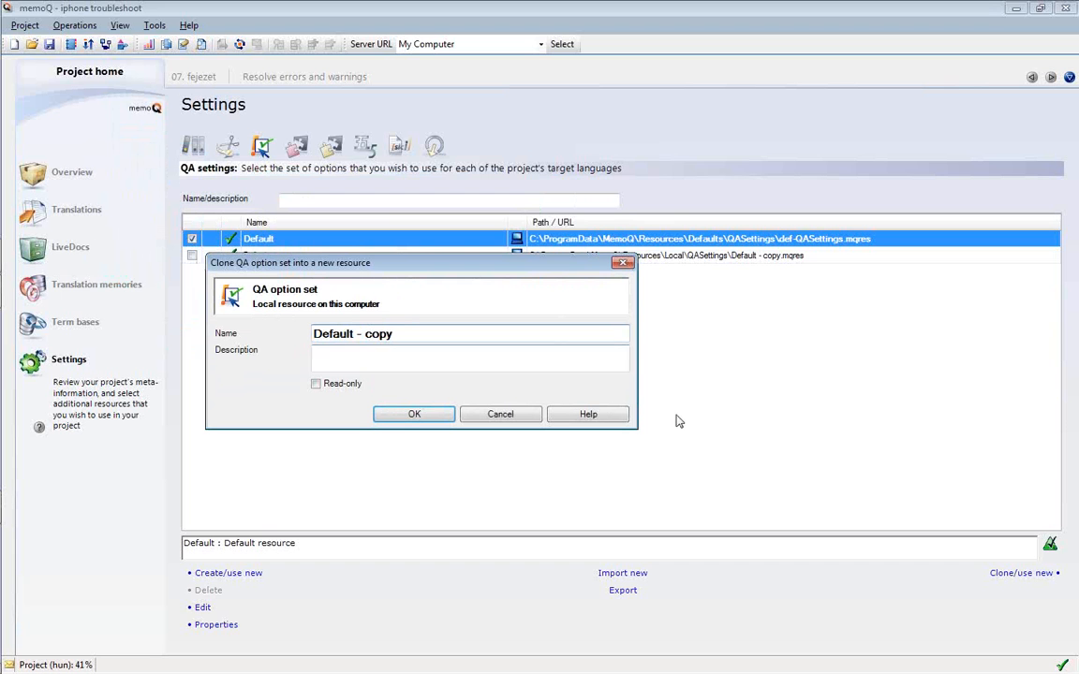
type("- 1")
left_click(438, 422)
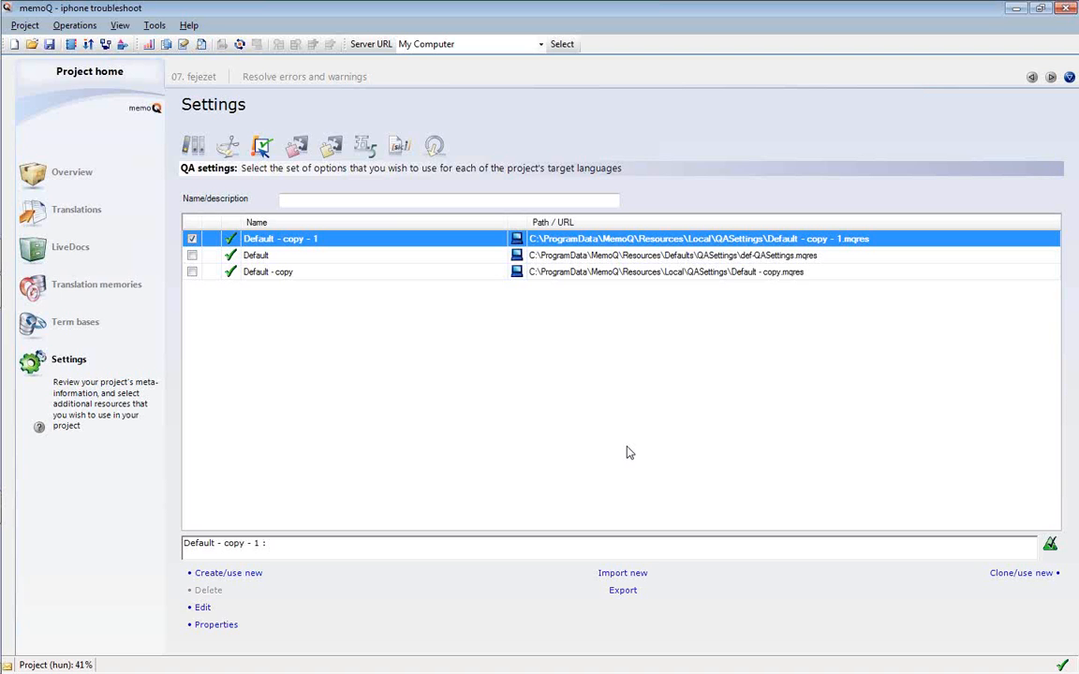
Open 'Default - copy - 1' for editing from its right-click Edit command
right_click(287, 246)
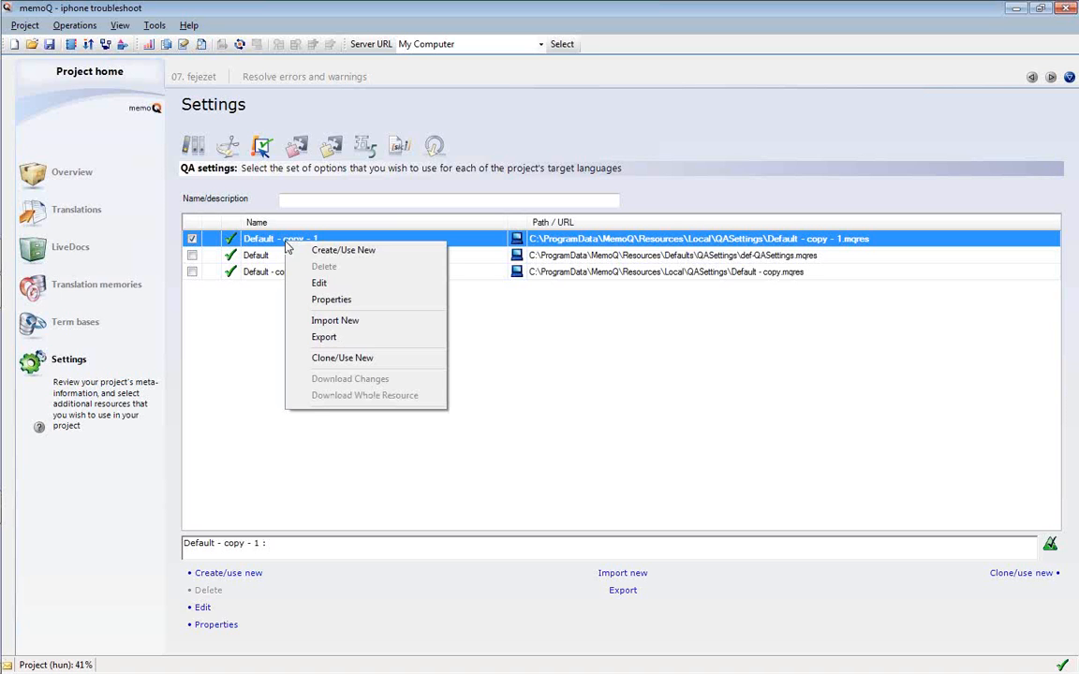
left_click(318, 283)
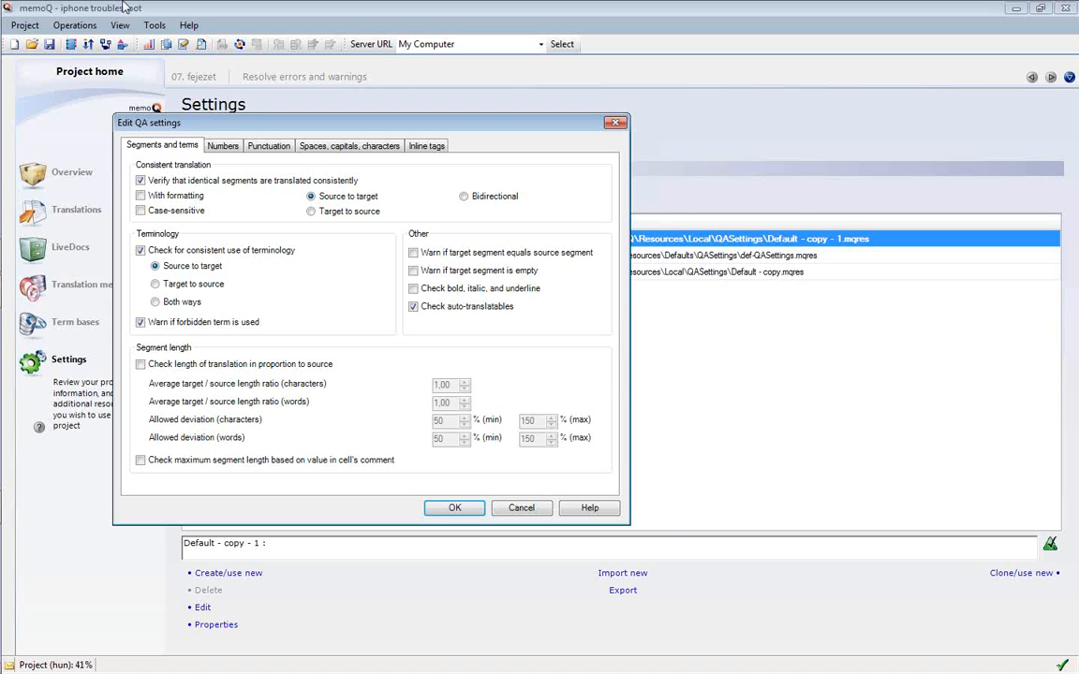
On the Numbers tab, uncheck target-side number matching, then return to Segments and terms
left_click(215, 148)
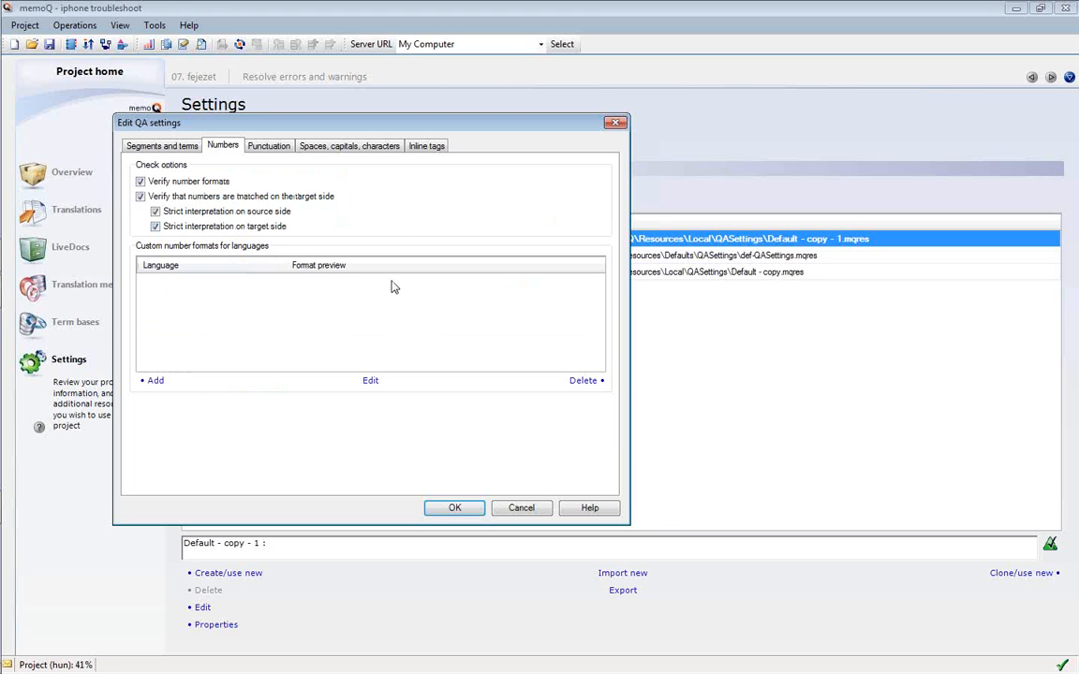
left_click(143, 196)
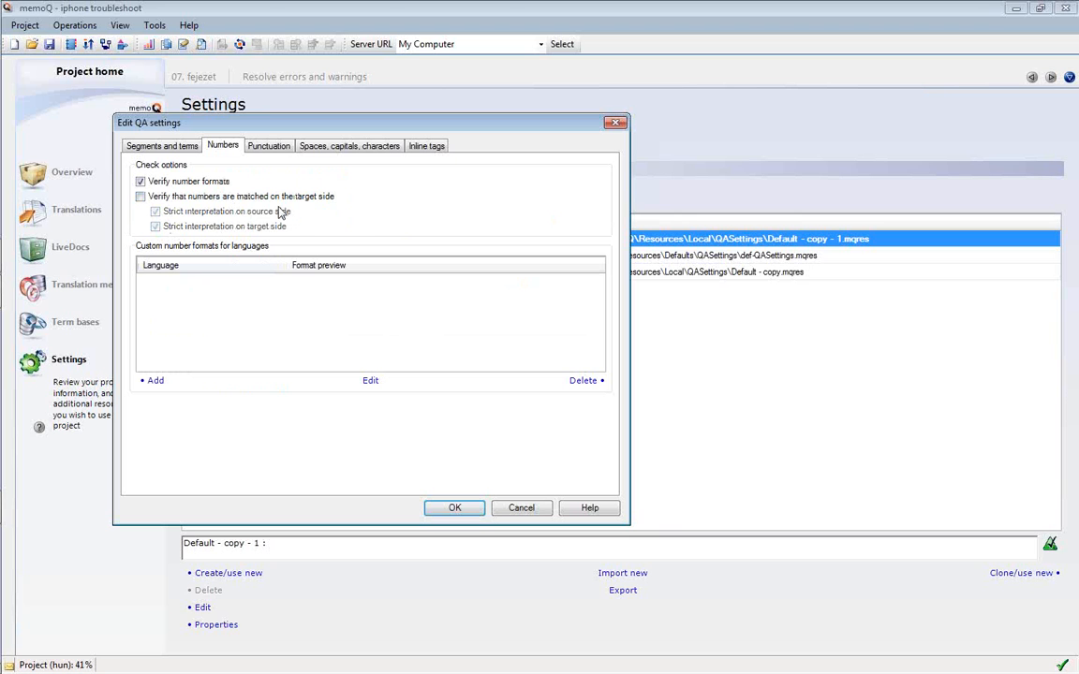
left_click(263, 197)
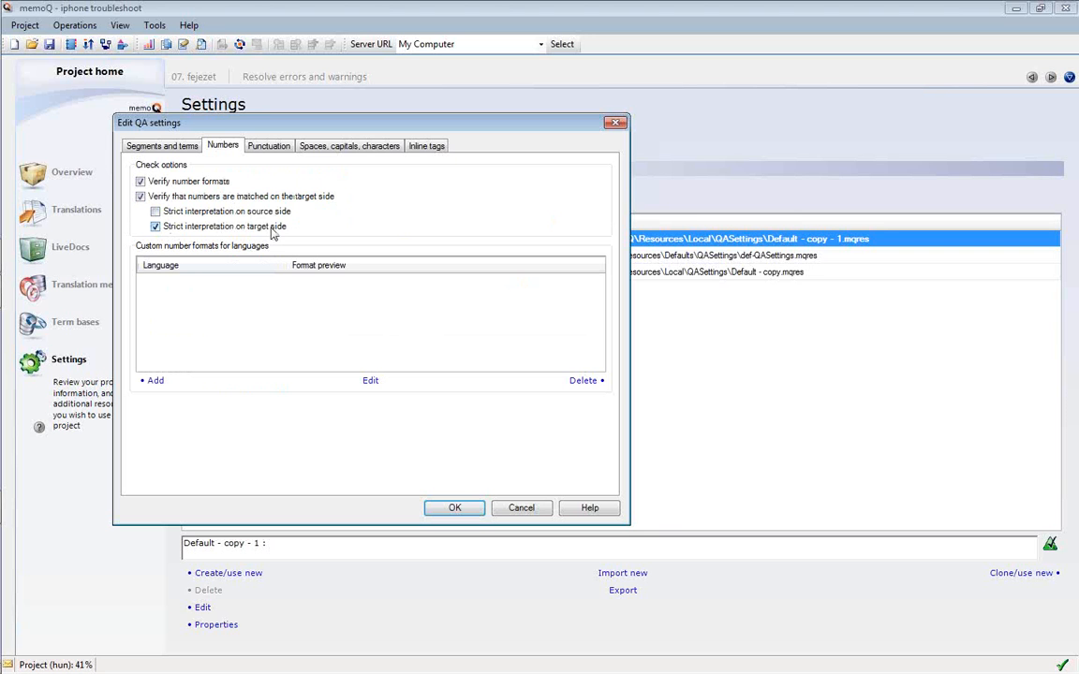
left_click(275, 229)
left_click(275, 229)
left_click(251, 196)
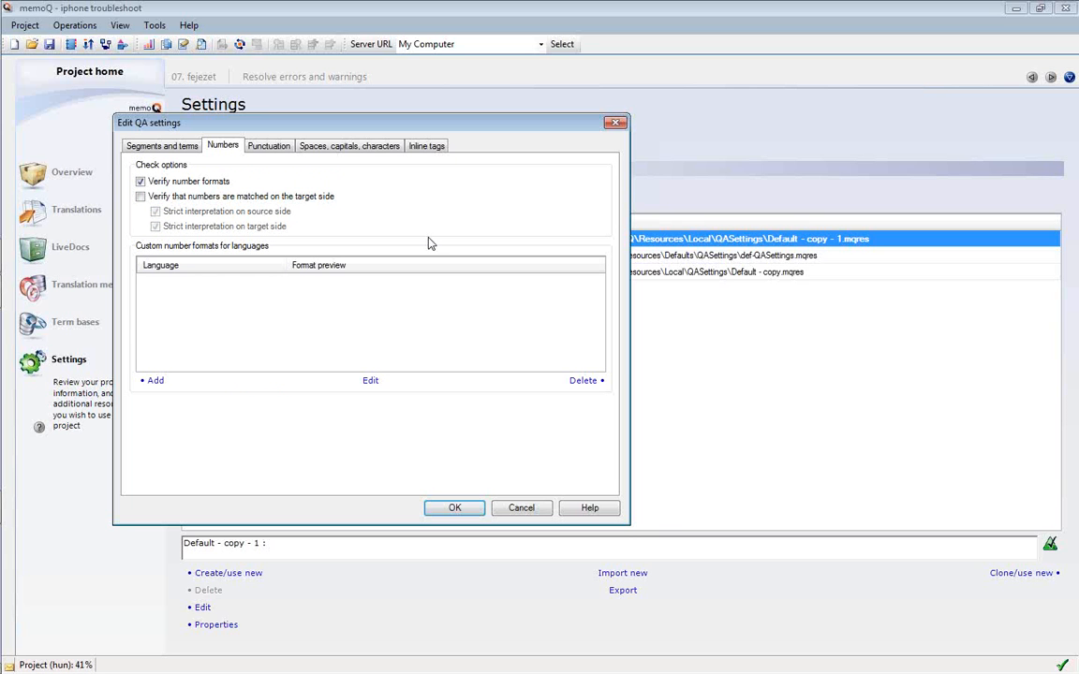
left_click(171, 145)
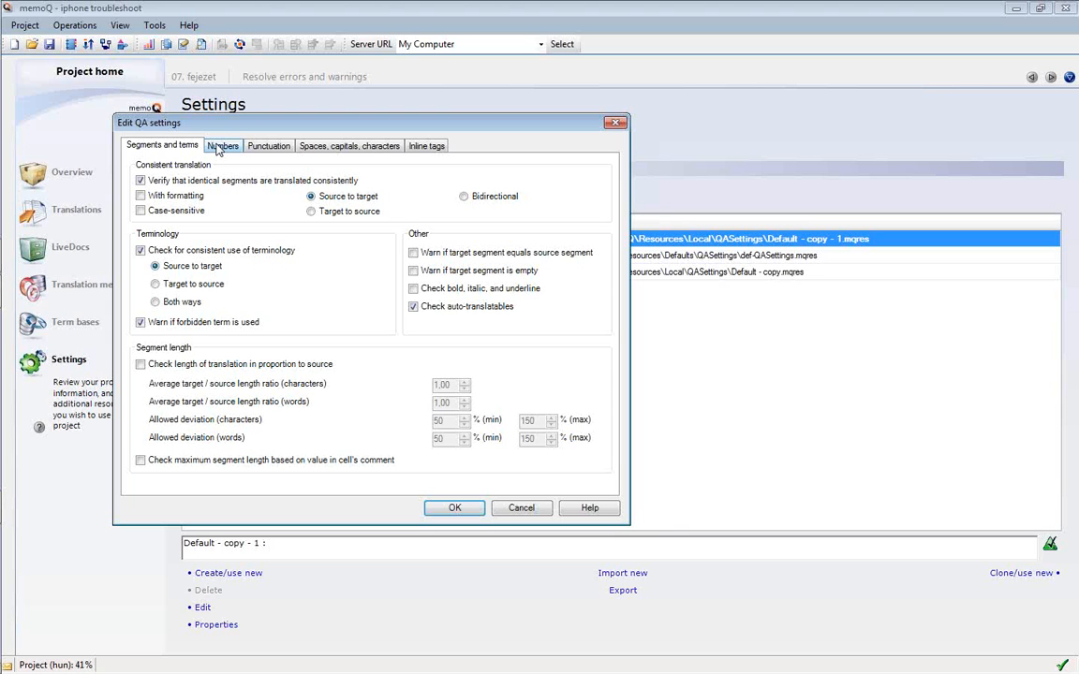
Display the Numbers tab with its number checks and custom number formats
left_click(217, 148)
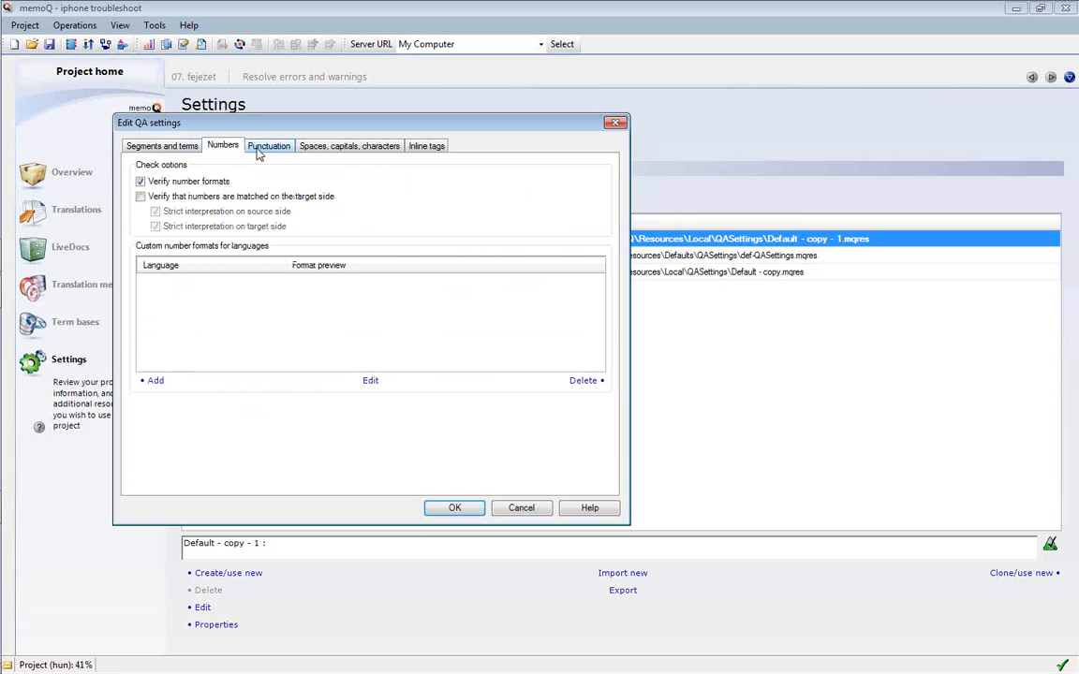
Review the Punctuation tab, then view the Spaces, capitals, characters tab
left_click(261, 155)
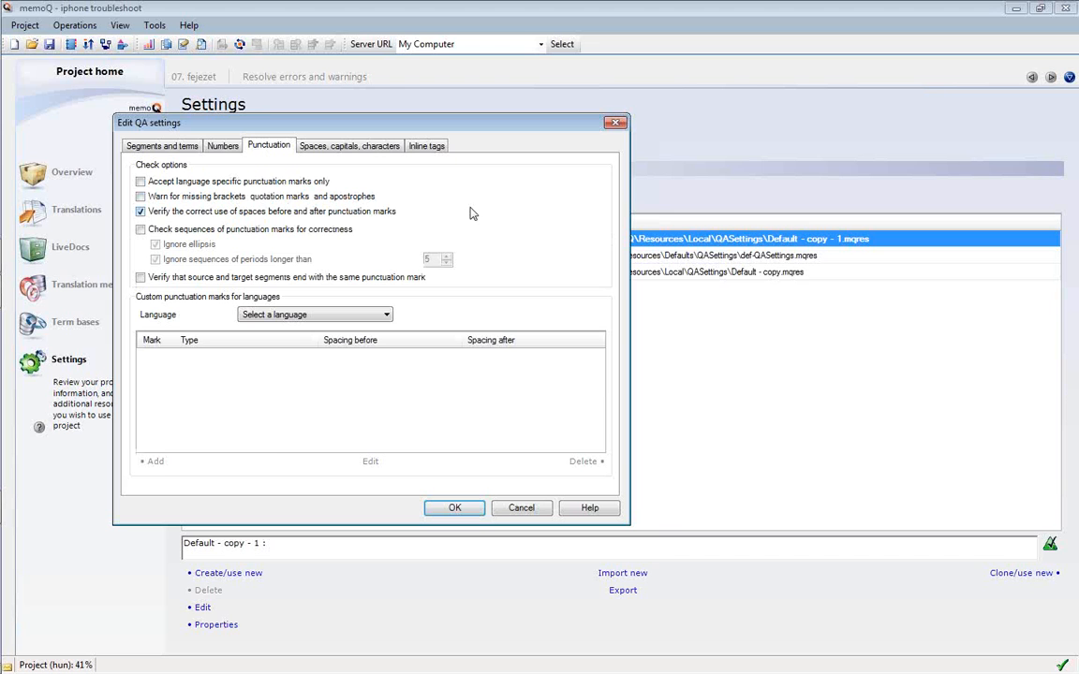
left_click(326, 142)
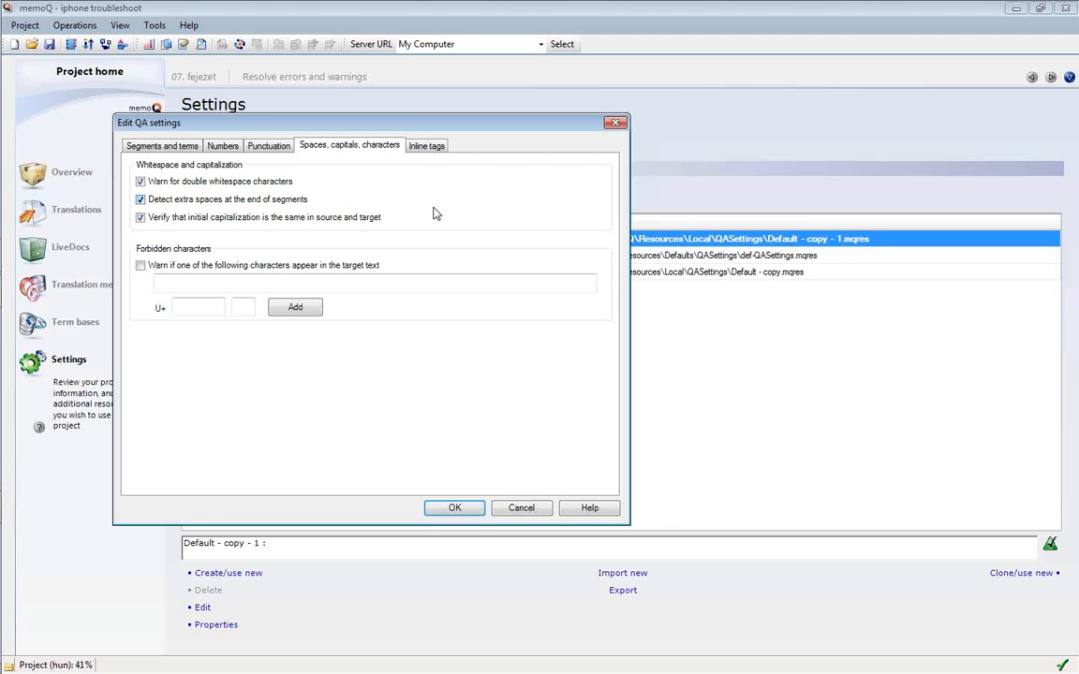
Select the U+ forbidden-character field, view the Inline tags tab, then switch to the PowerPoint slide show
left_click(194, 310)
left_click(423, 148)
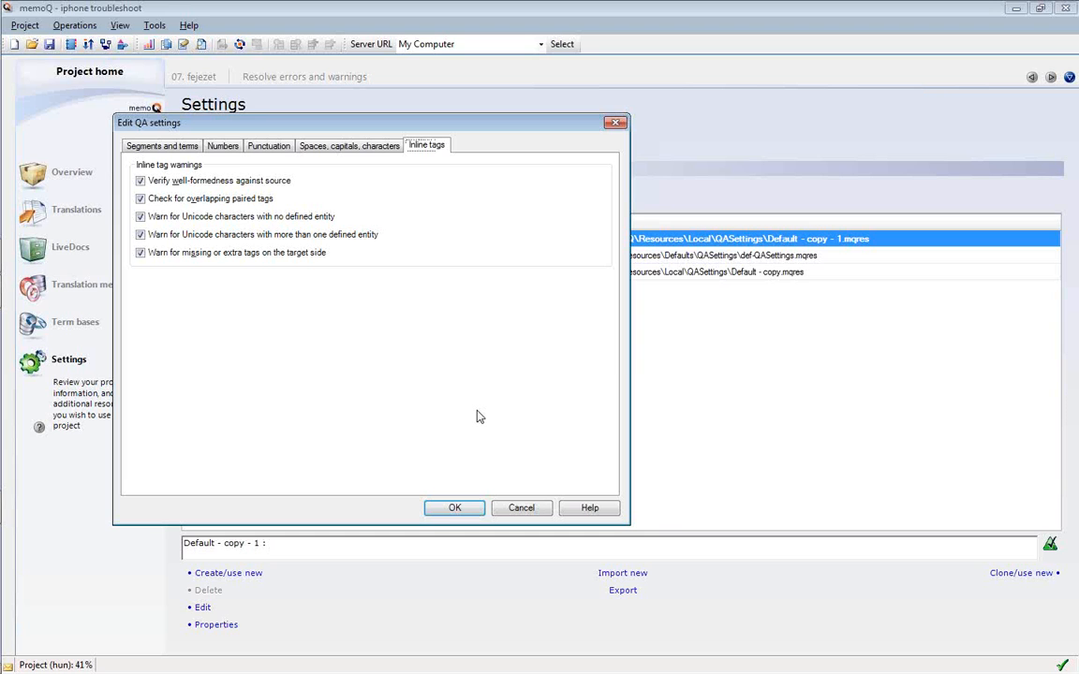
key("alt+Tab")
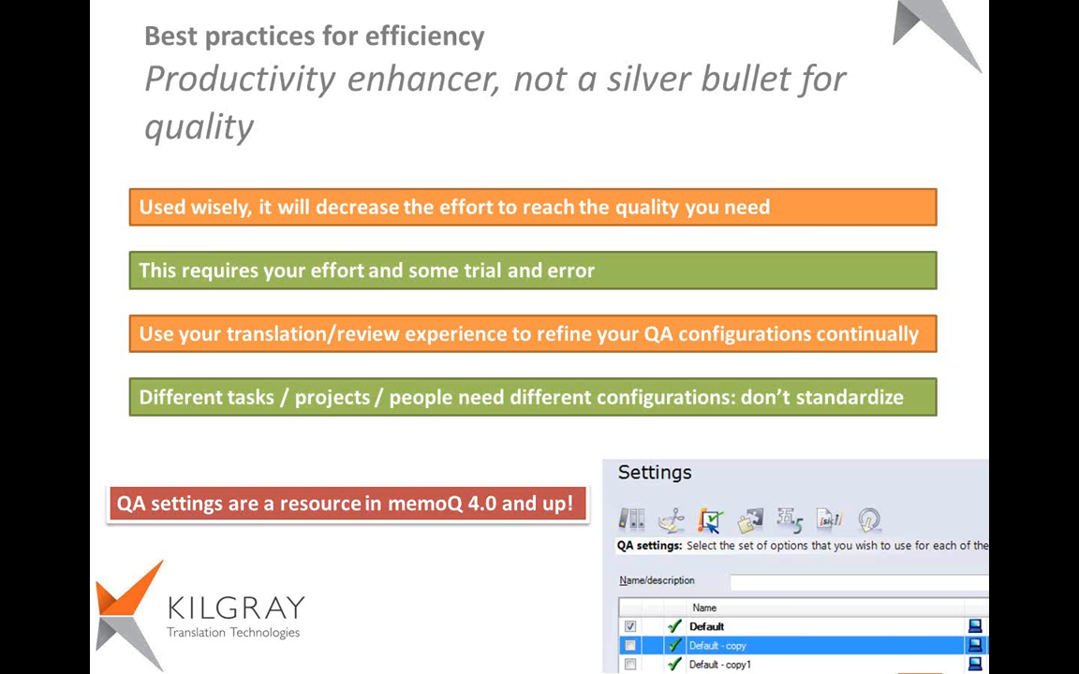
Advance to the 'Number checks' slide, then view memoQ's Numbers tab again
key("Right")
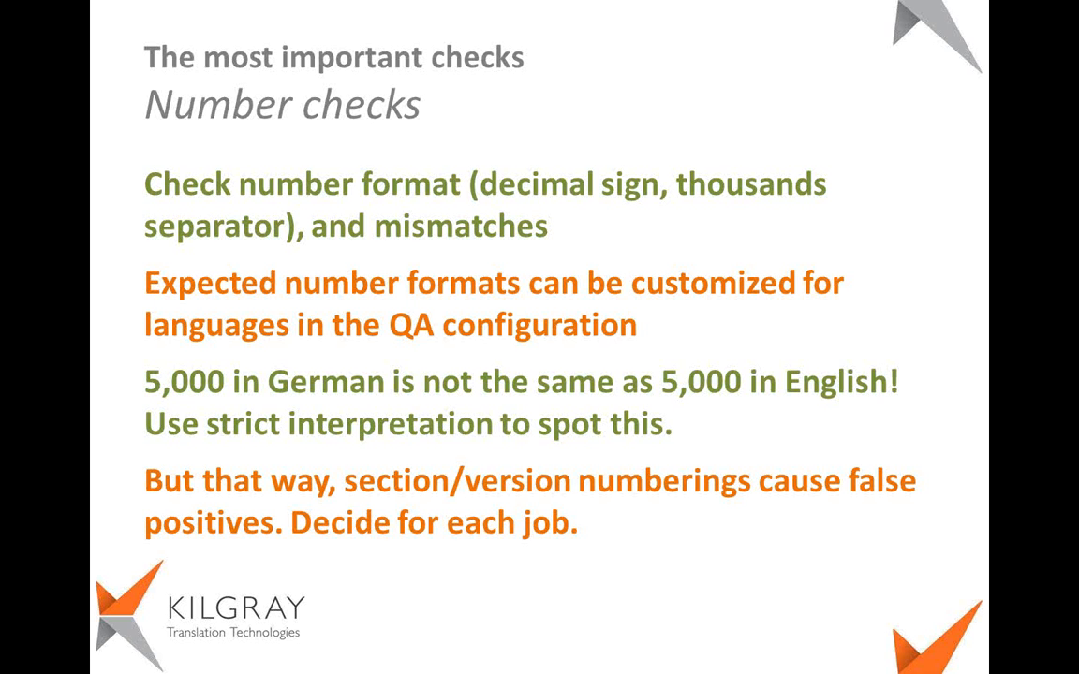
key("alt+Tab")
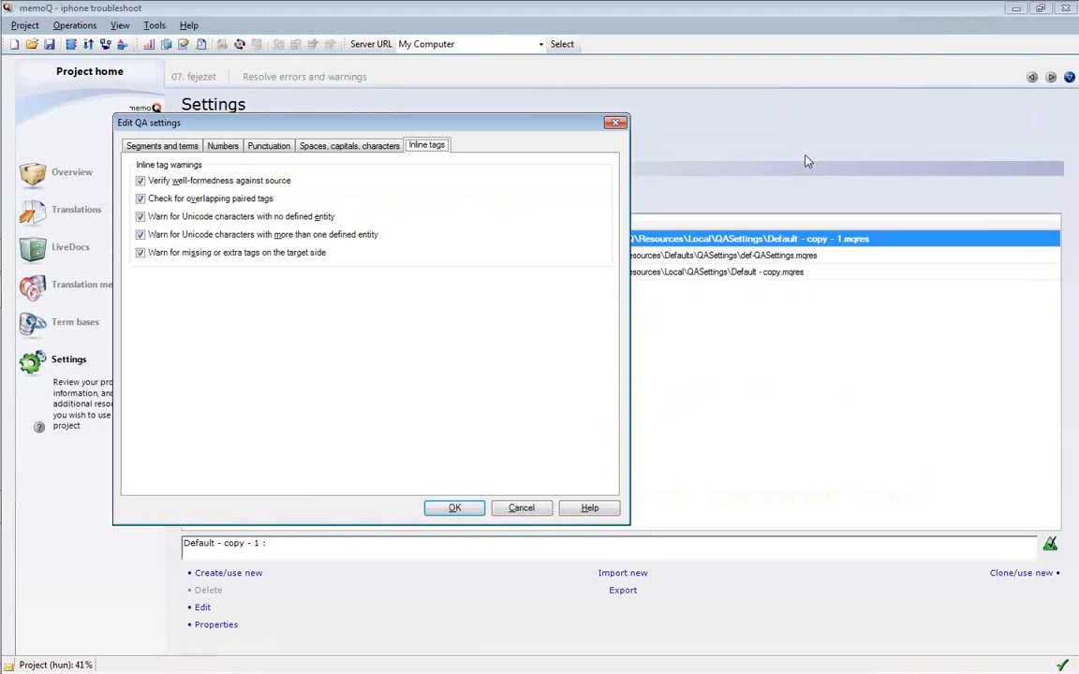
left_click(211, 149)
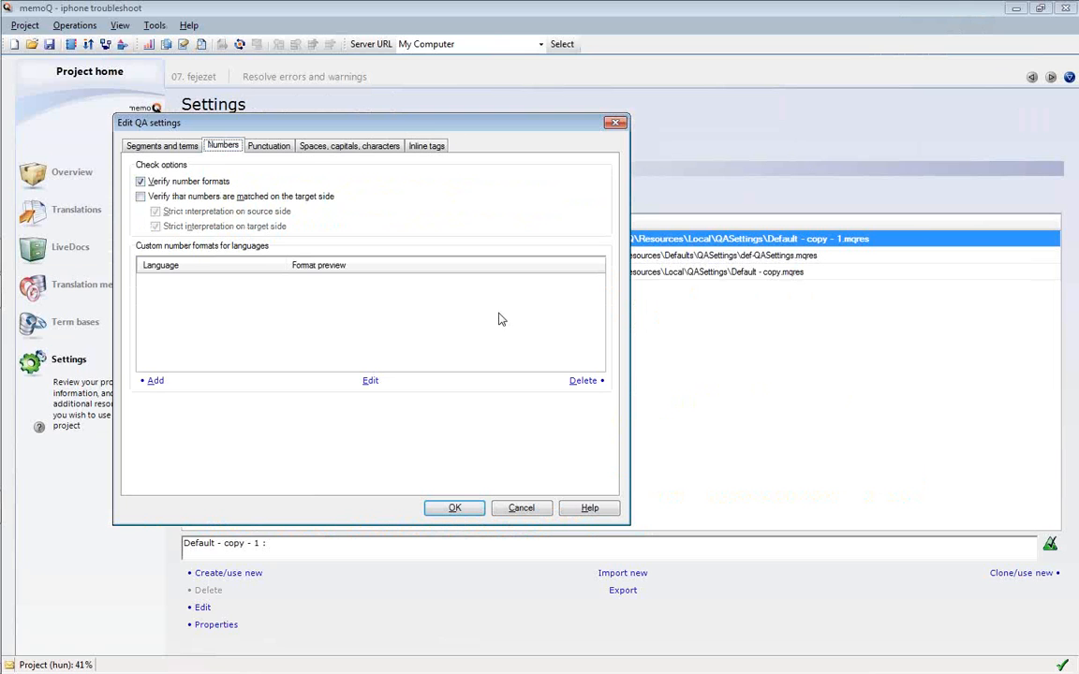
Add a custom number format with Bulgarian as the language, then return to the slide show
left_click(151, 384)
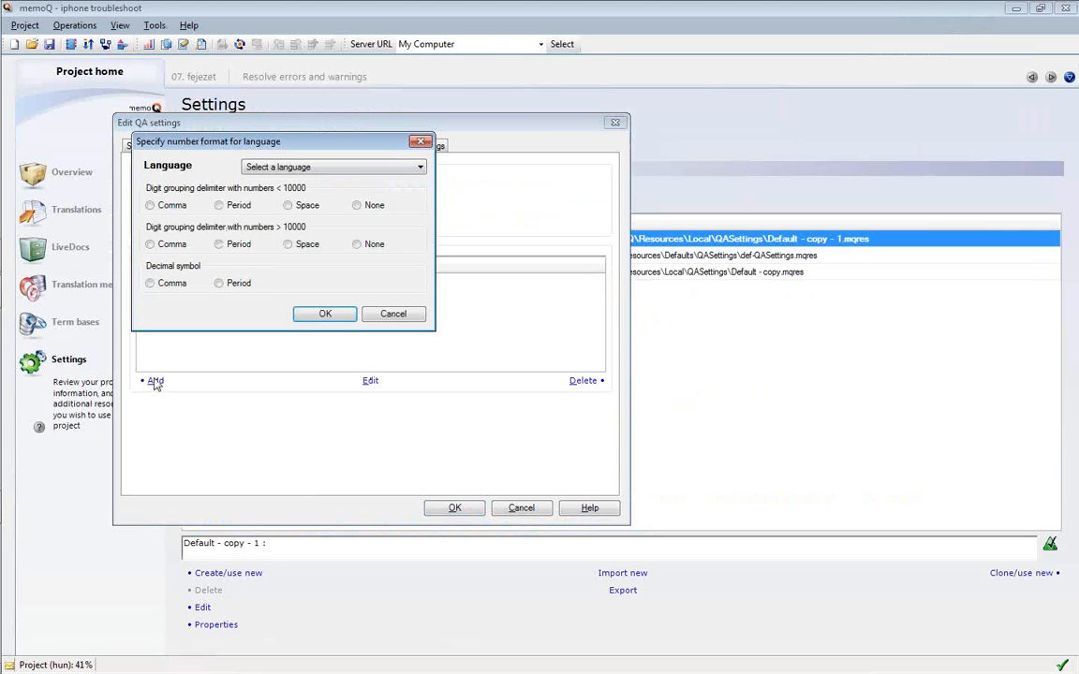
left_click(368, 170)
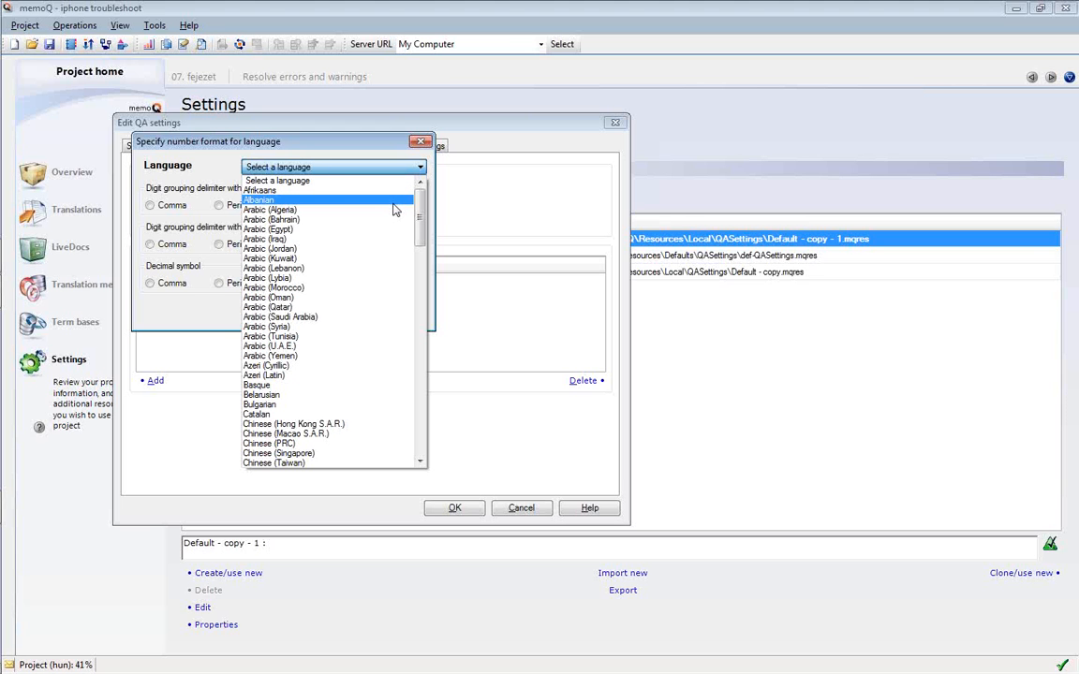
left_click(375, 404)
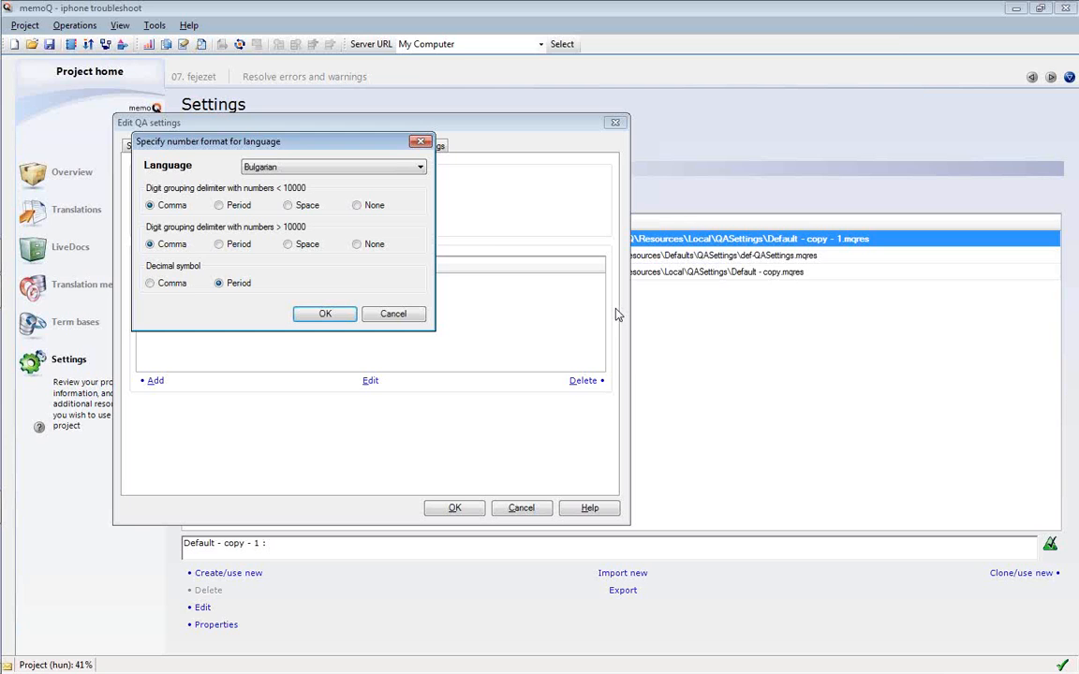
key("alt+Tab")
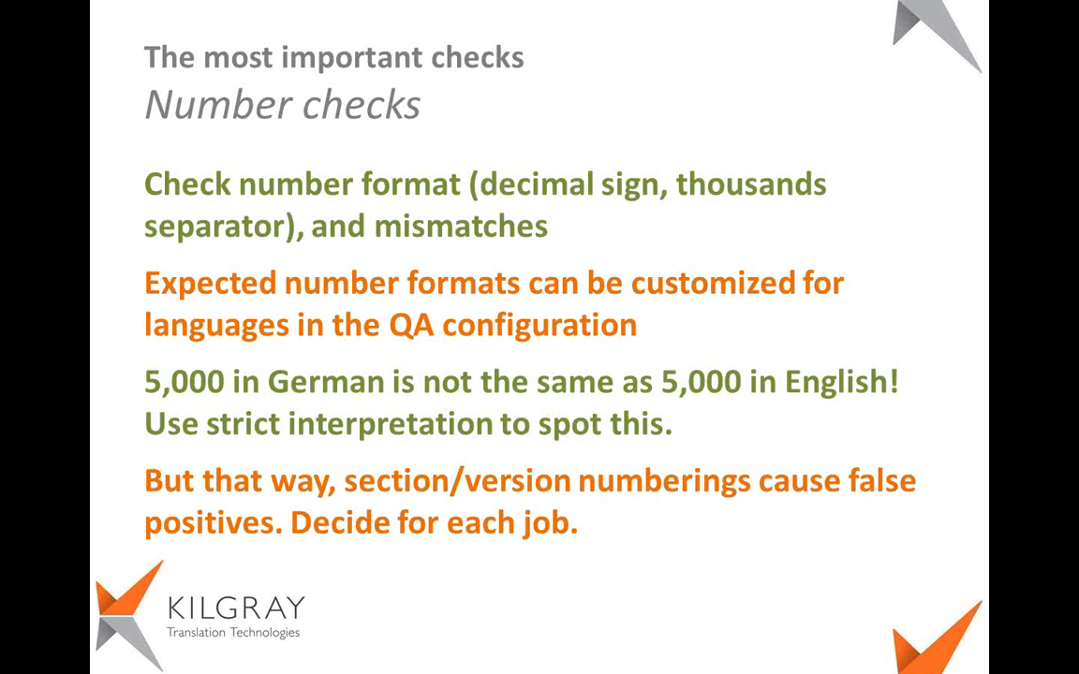
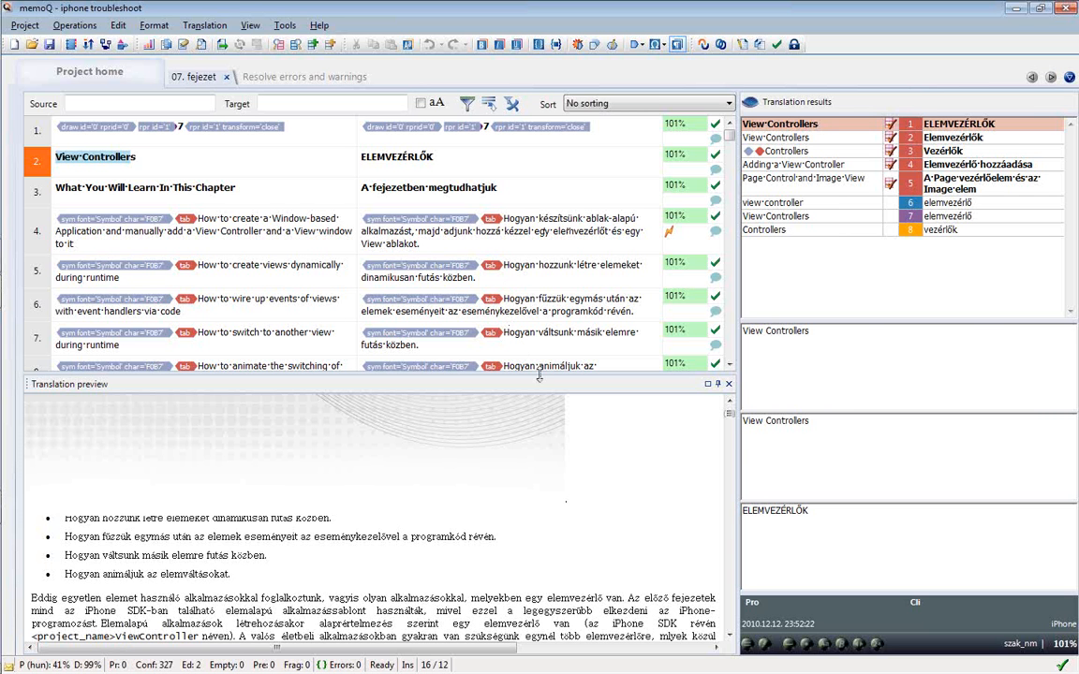
Enlarge the segment grid and check segment 25's missing-term warnings for 'project' and 'file'
left_click_drag(531, 393, 527, 471)
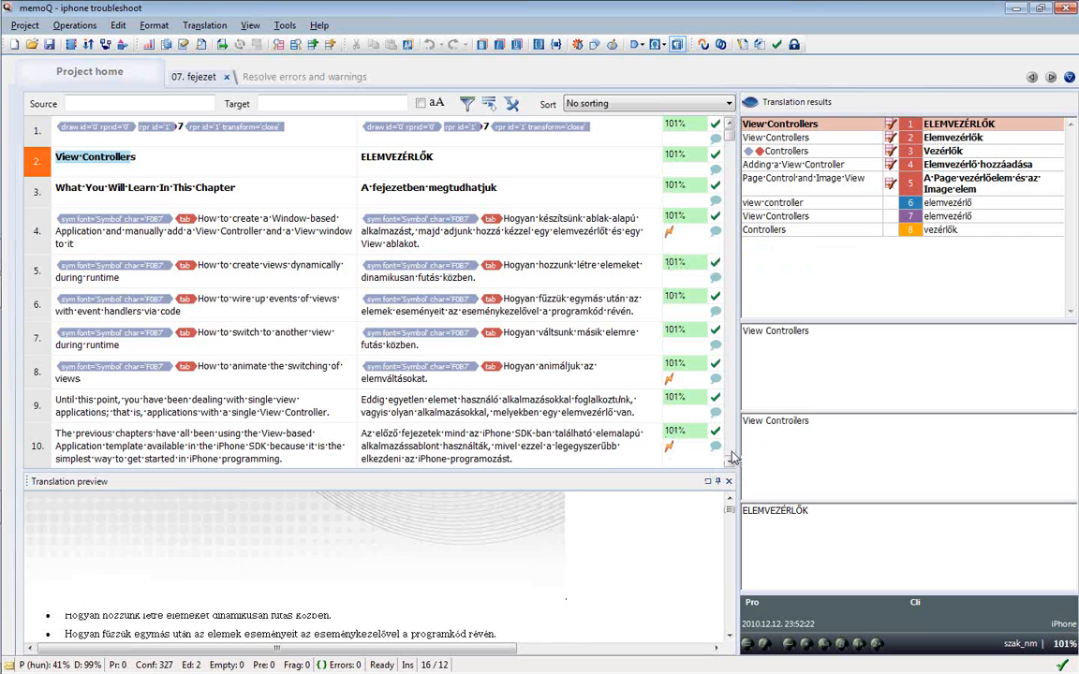
scroll(732, 457, "down", 7)
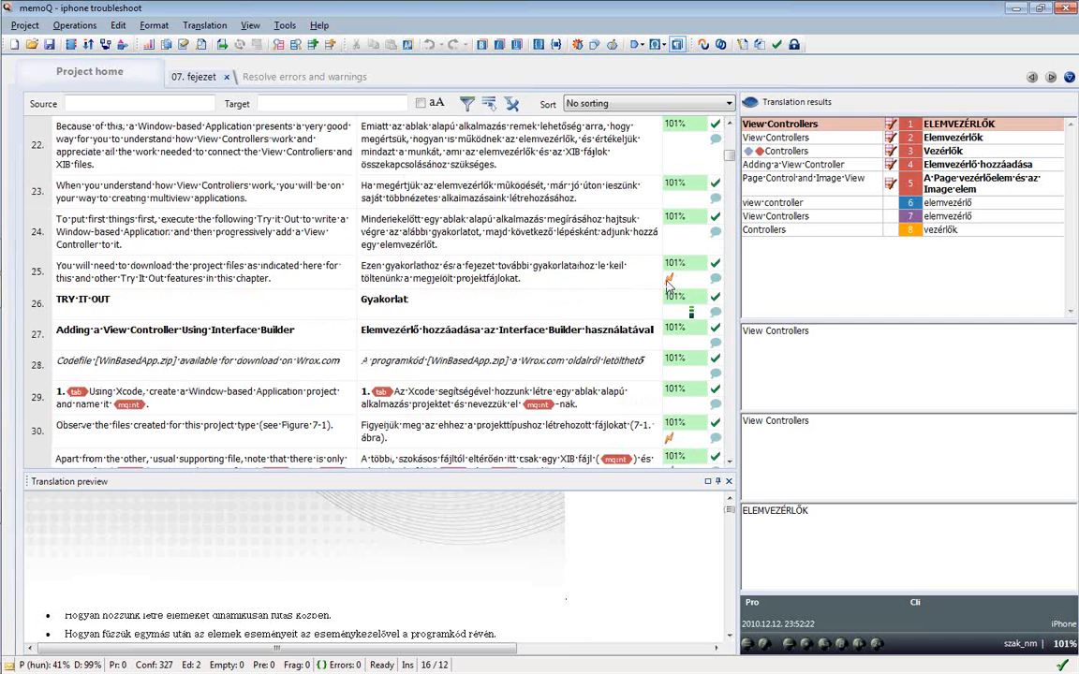
left_click(602, 261)
key("ctrl+Return")
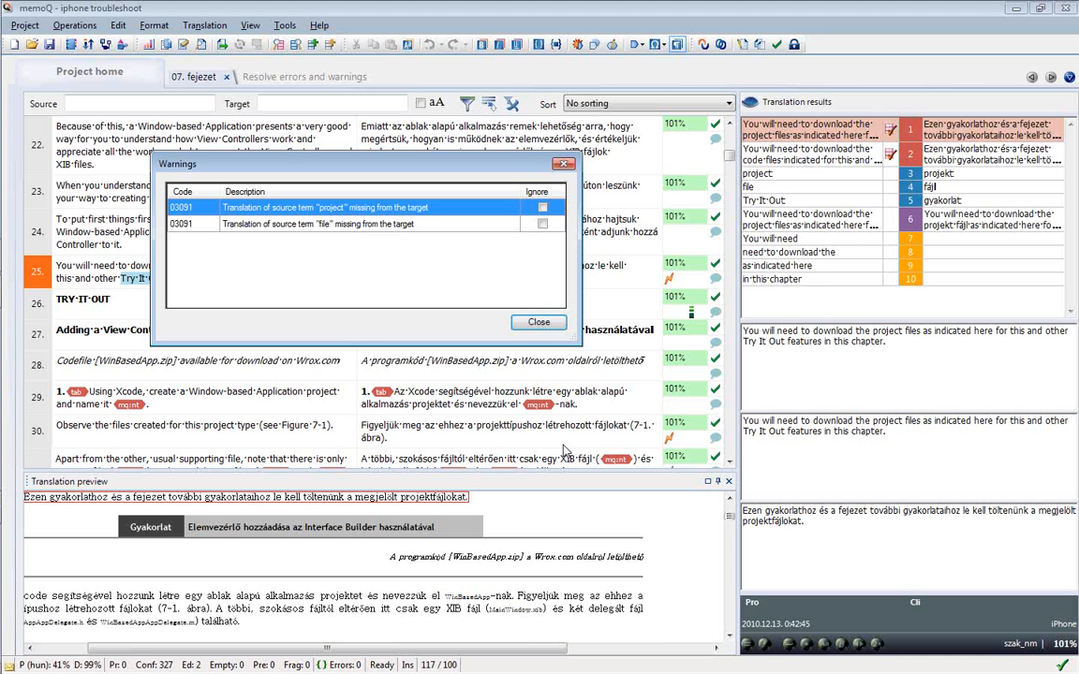
left_click(539, 323)
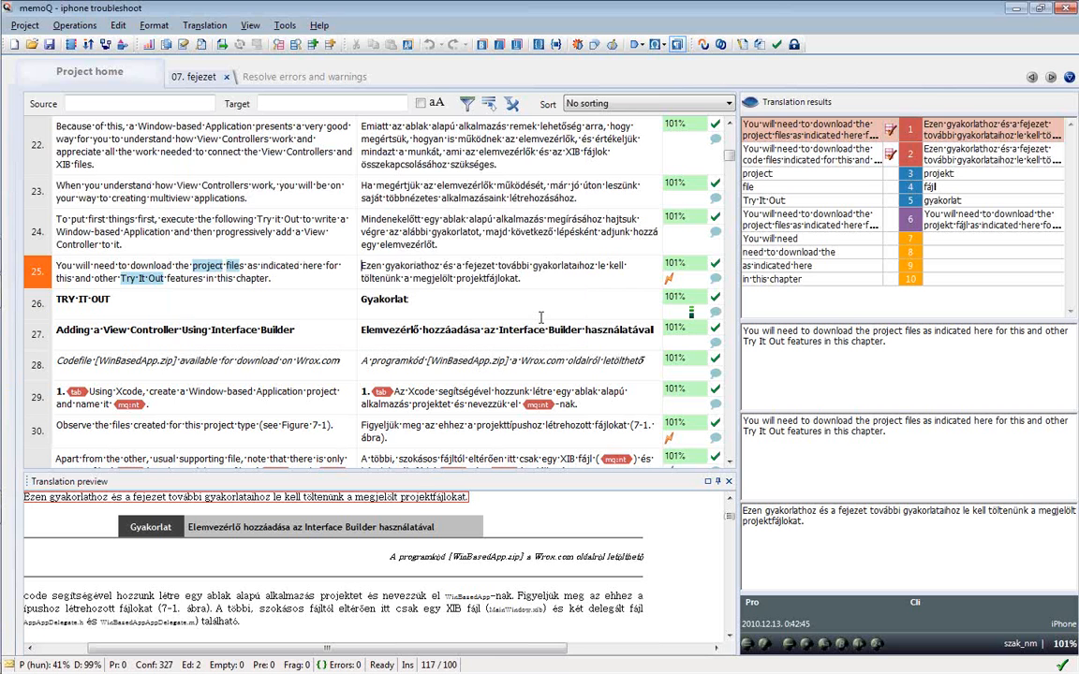
Set the status filter to Unsuppressed warning so only those segments are listed
left_click(467, 105)
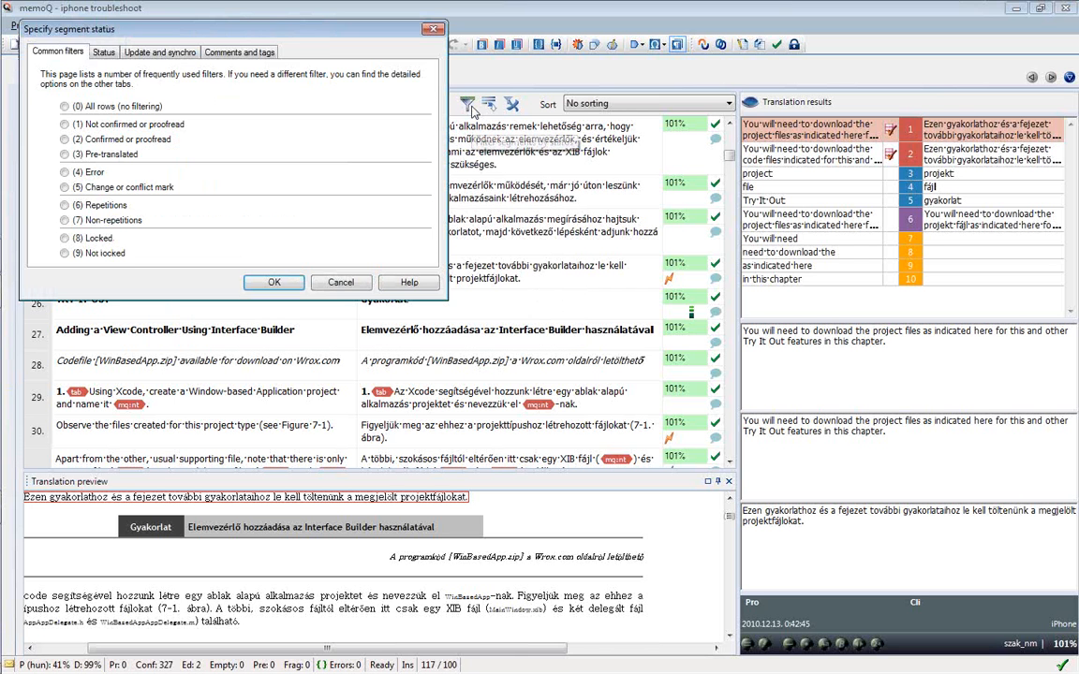
left_click_drag(333, 37, 453, 143)
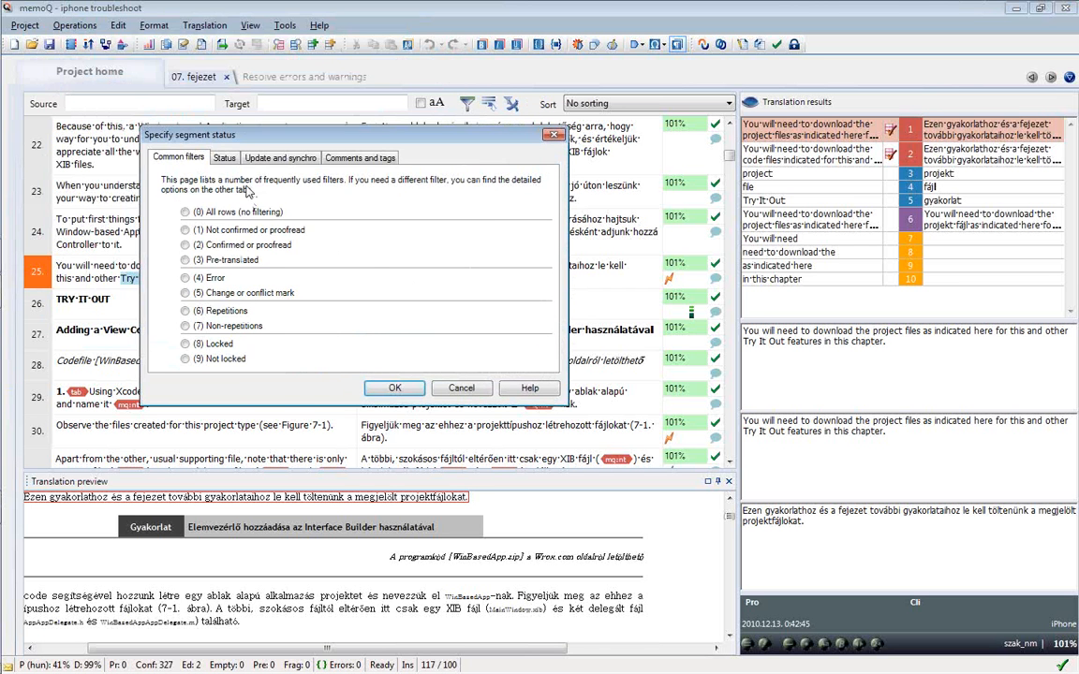
left_click(224, 157)
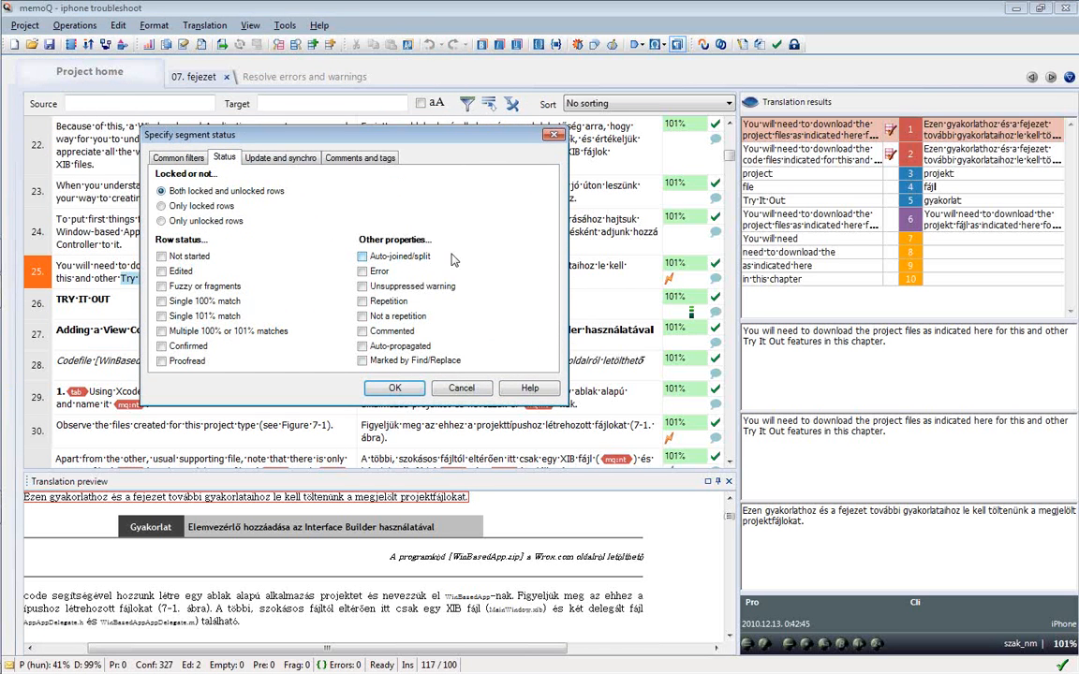
left_click(362, 286)
left_click(396, 388)
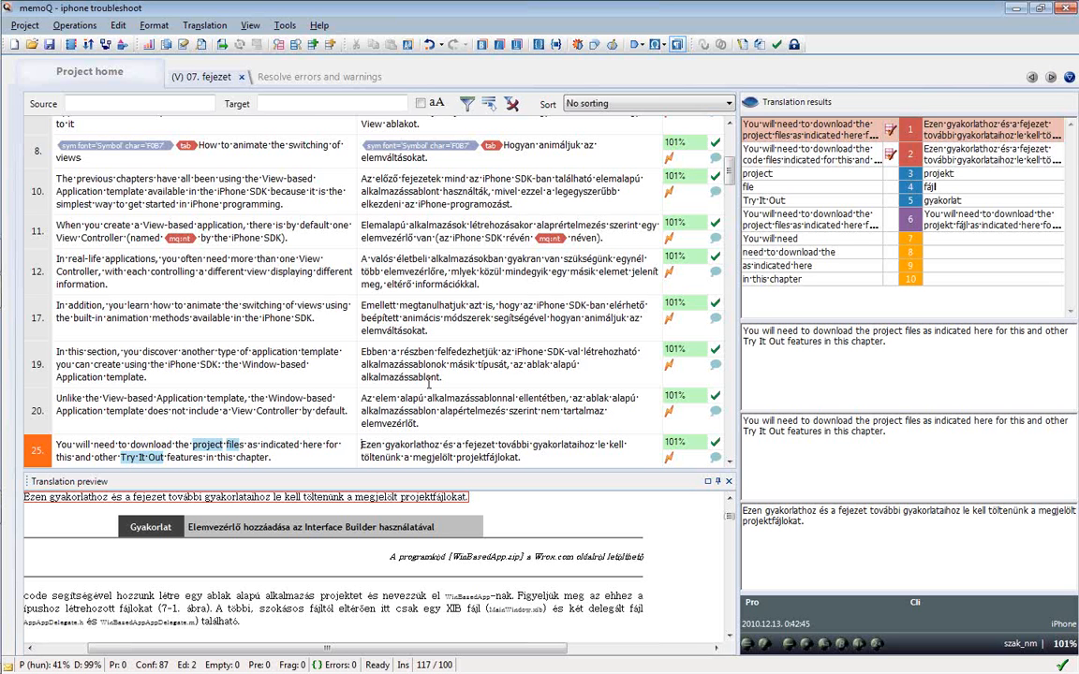
Show the Resolve errors and warnings list for 07. fejezet
left_click(309, 76)
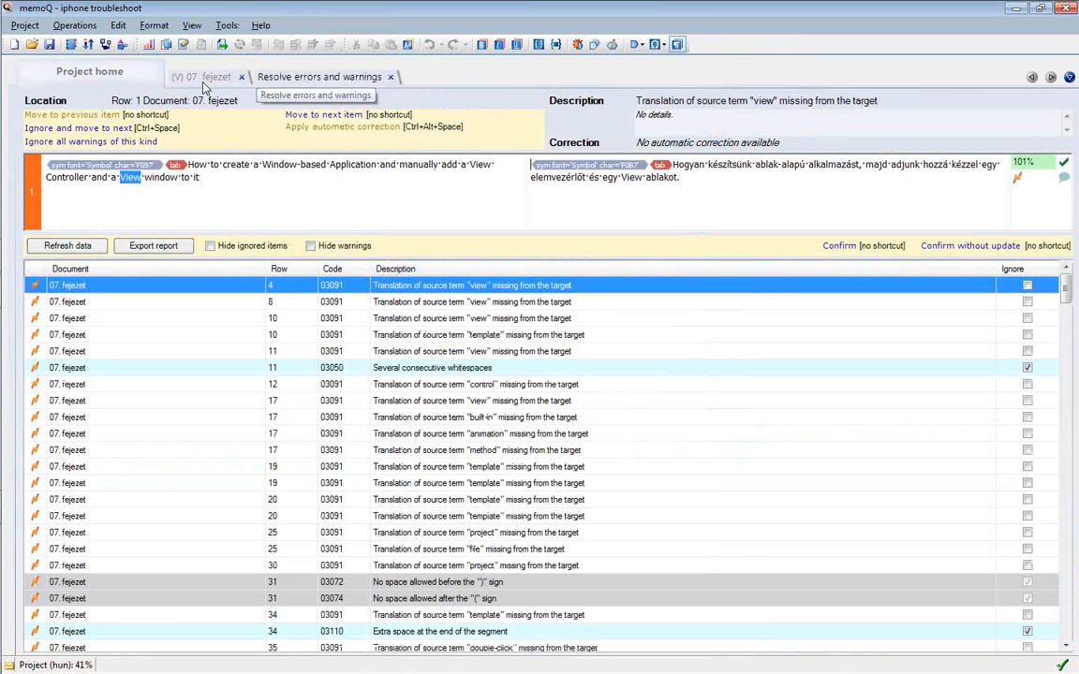
left_click(85, 28)
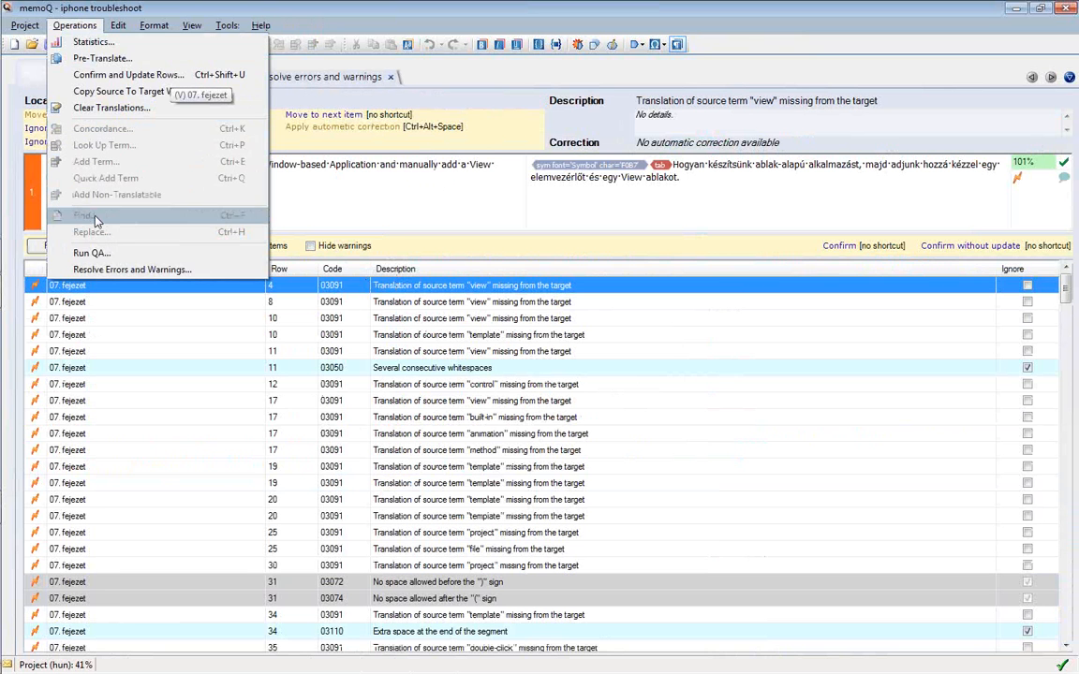
Open the Run QA settings and cancel them without running a new check
left_click(93, 254)
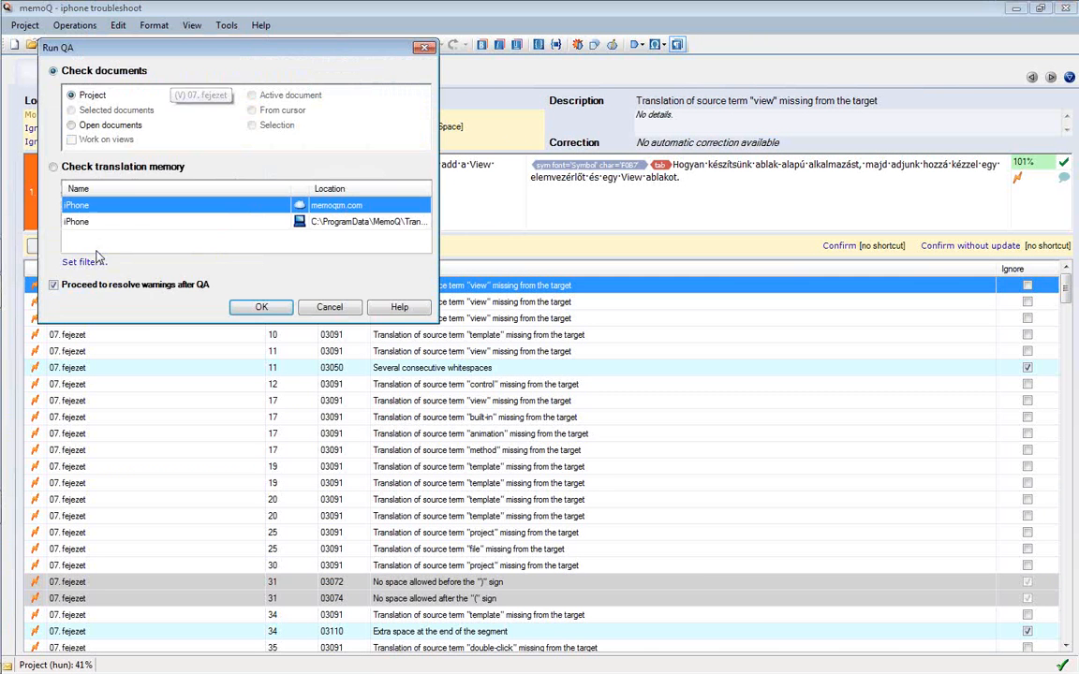
left_click_drag(145, 47, 279, 183)
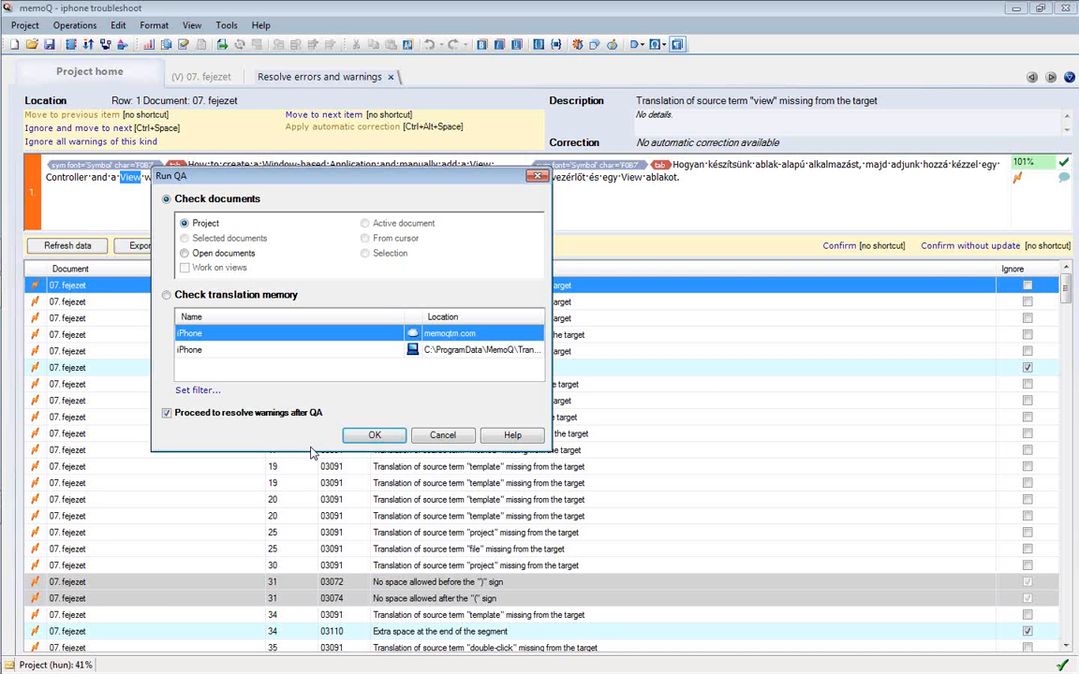
left_click(443, 435)
left_click(75, 25)
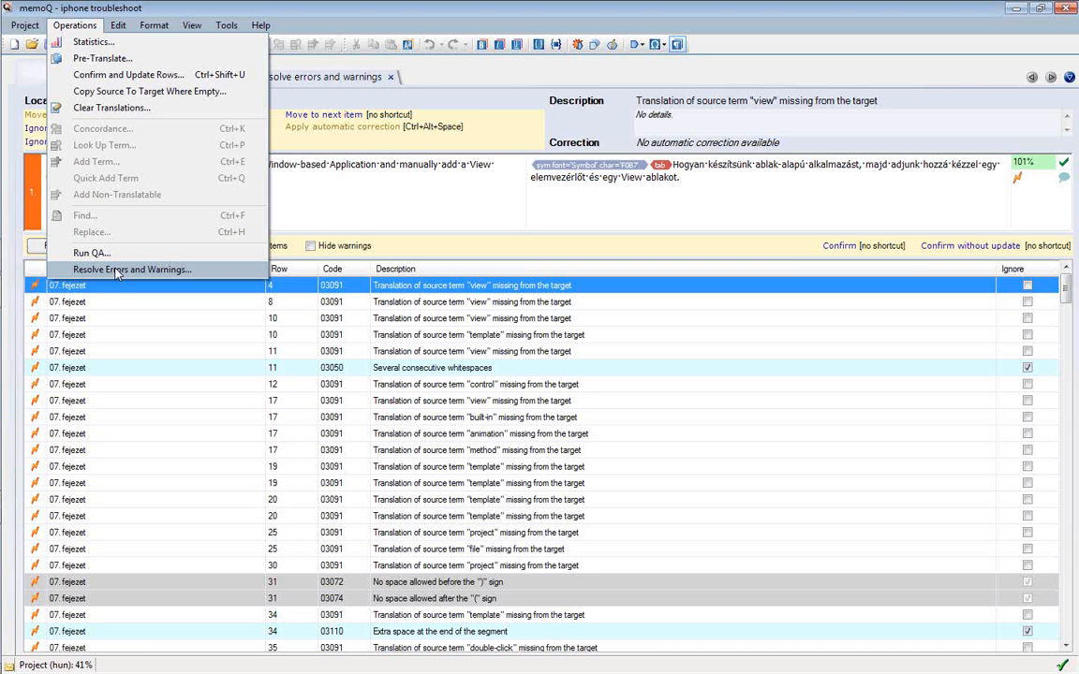
Rerun Resolve Errors and Warnings, accepting its options with OK
left_click(116, 270)
left_click(311, 172)
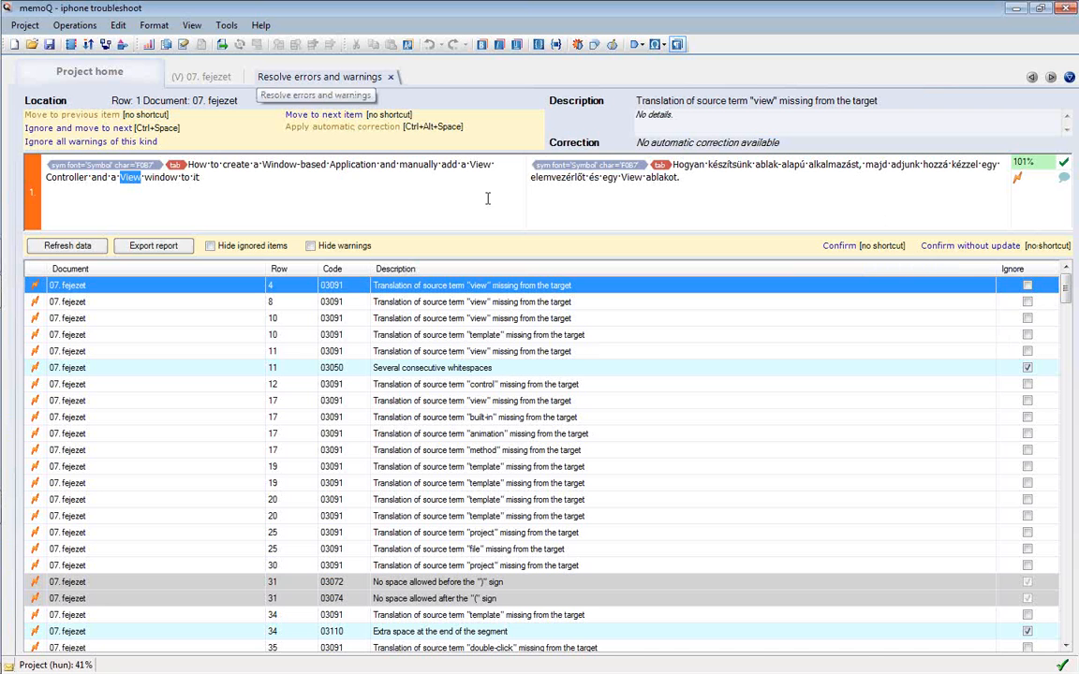
double_click(356, 164)
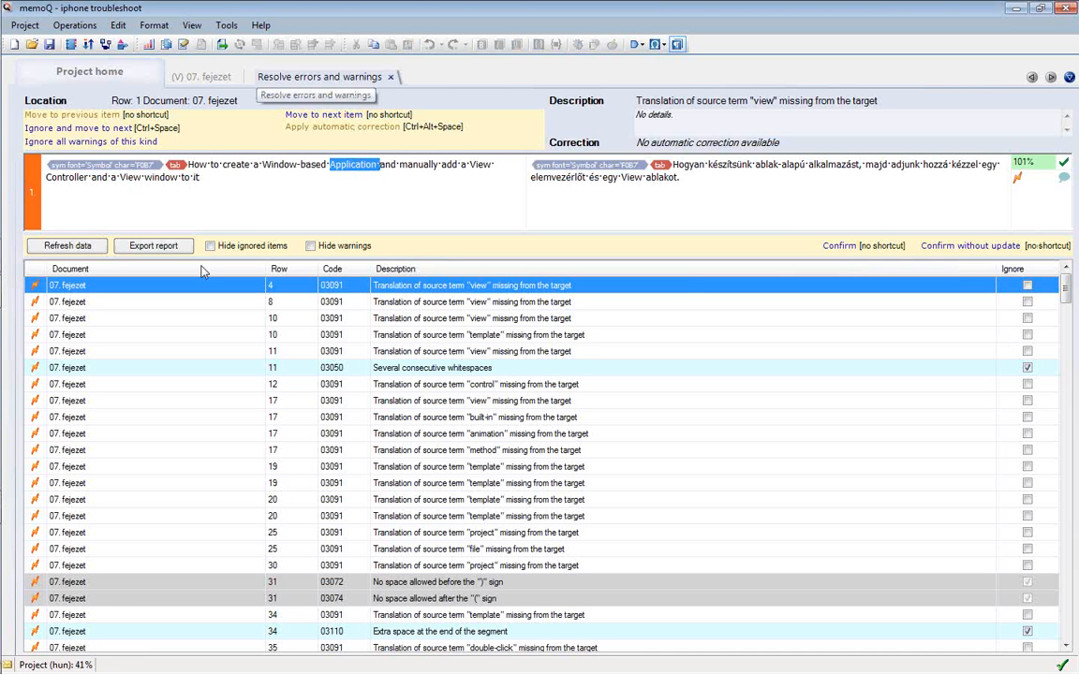
double_click(132, 177)
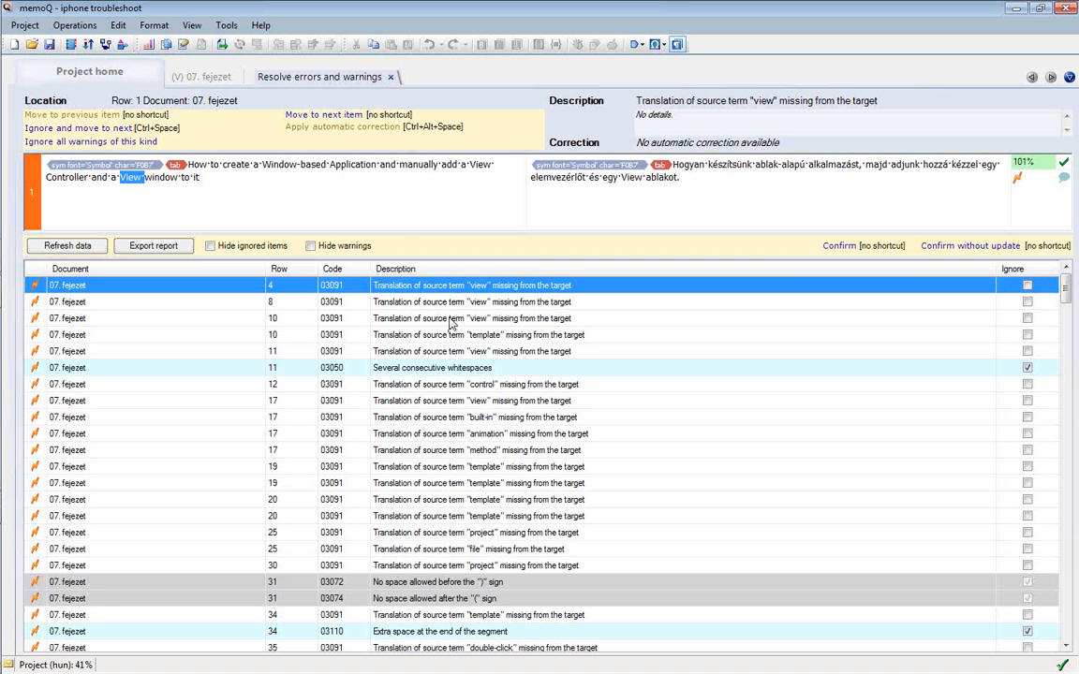
left_click(406, 300)
left_click(410, 285)
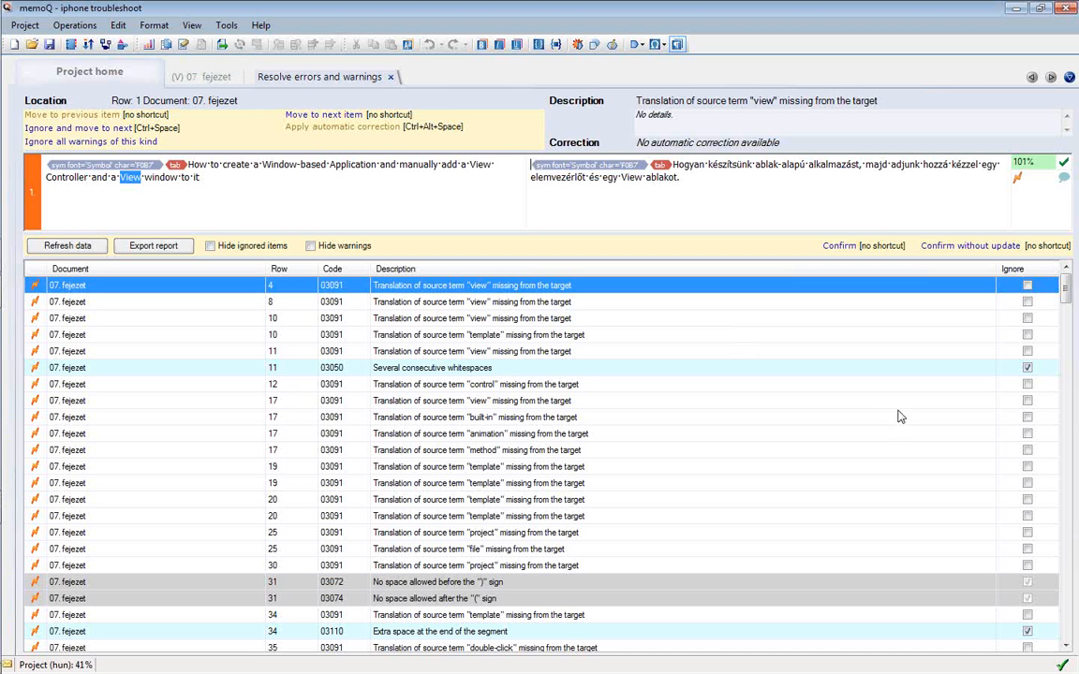
Return to the 07. fejezet document, reset its filter and scroll through all segments
left_click(222, 80)
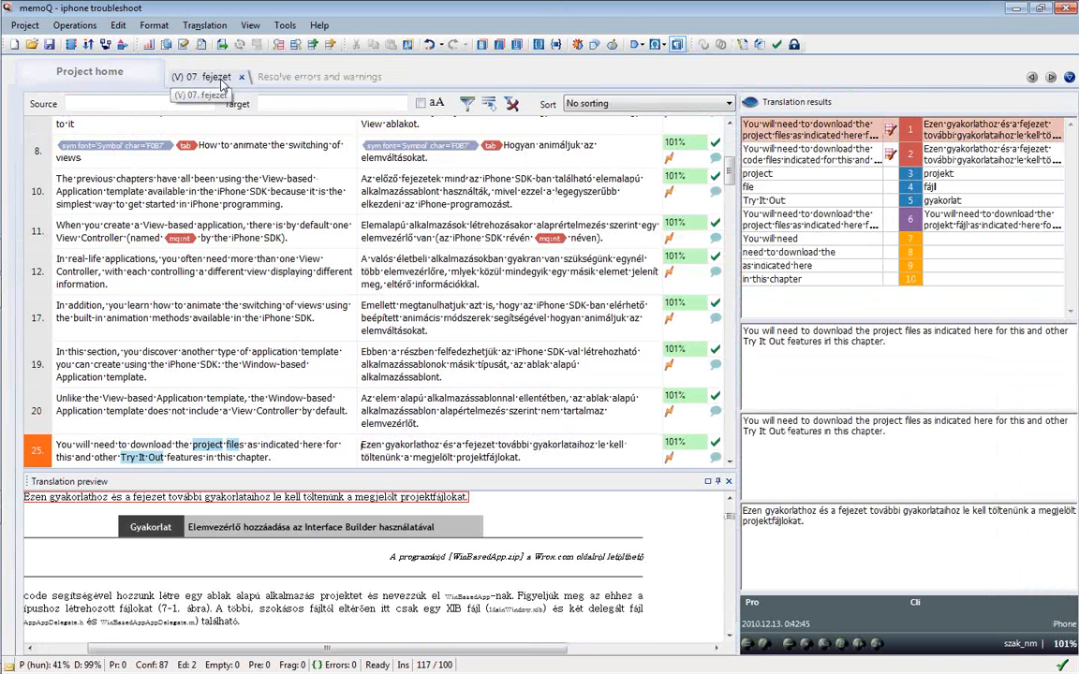
left_click(511, 103)
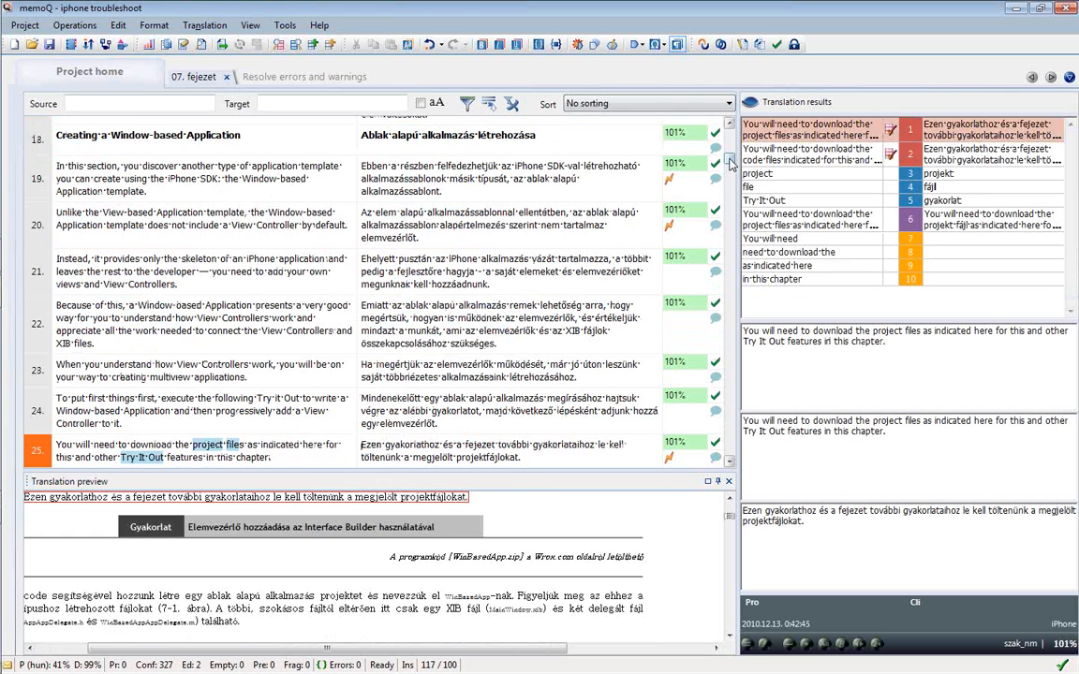
left_click_drag(731, 164, 732, 131)
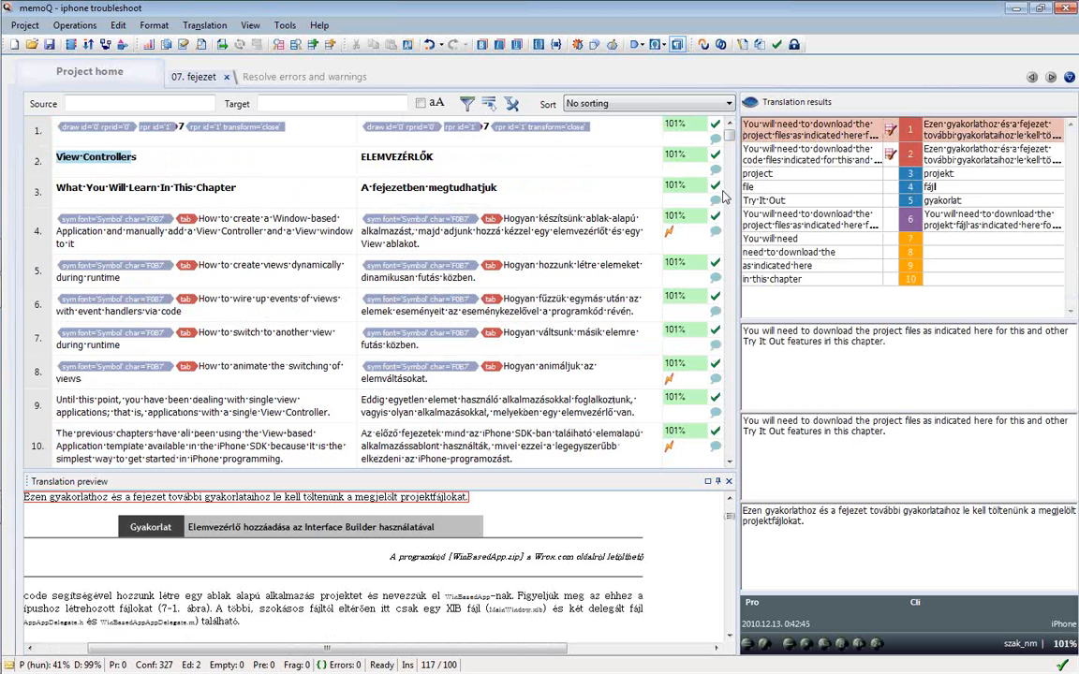
left_click_drag(728, 235, 729, 453)
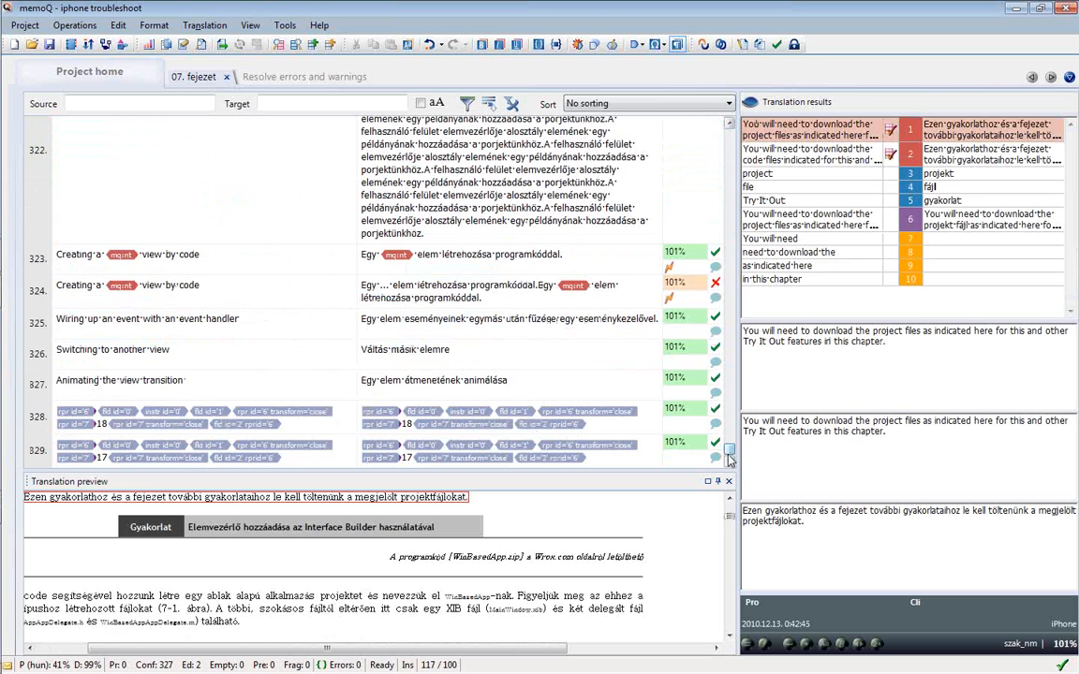
Page up in the grid, then bring up the PowerPoint 'Questions?' closing slide
left_click(731, 178)
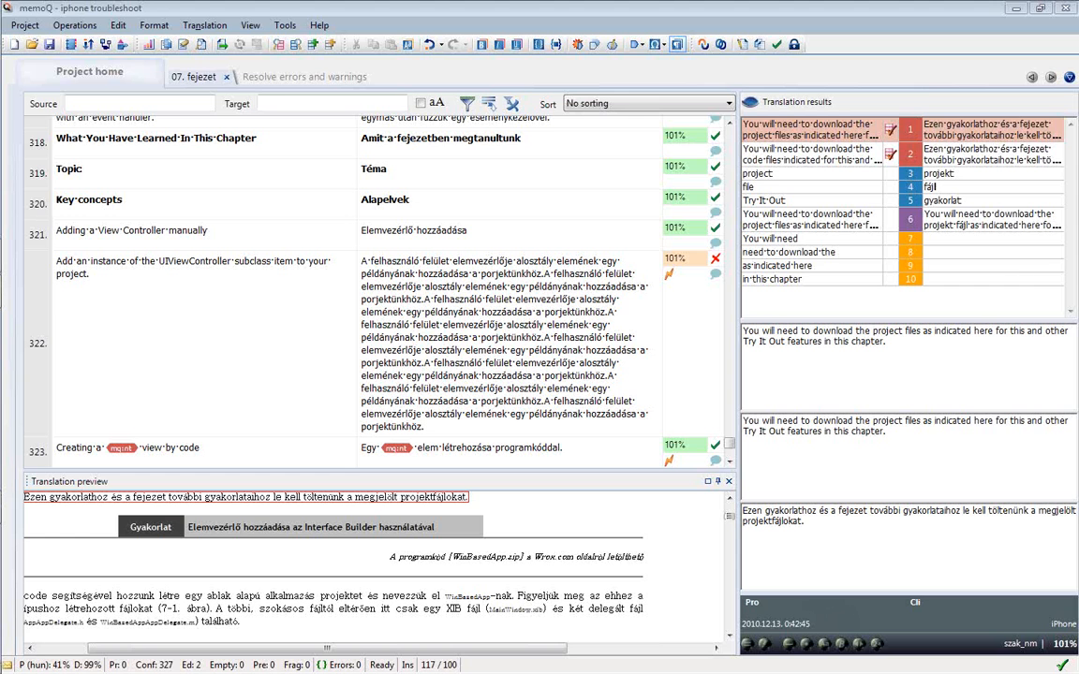
key("alt+Tab")
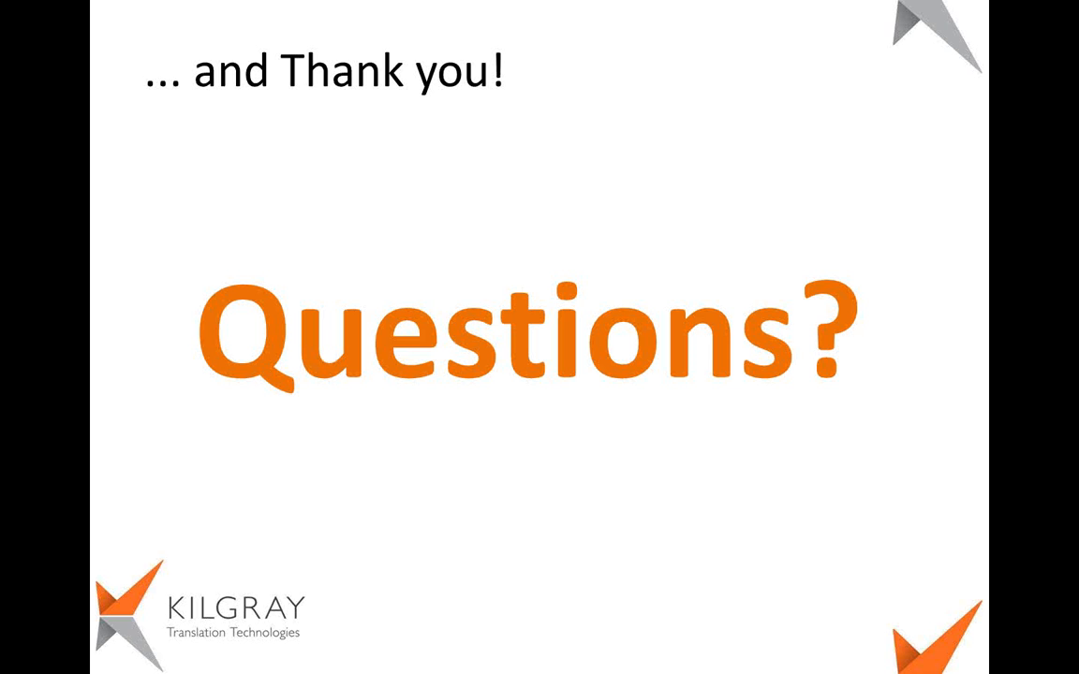